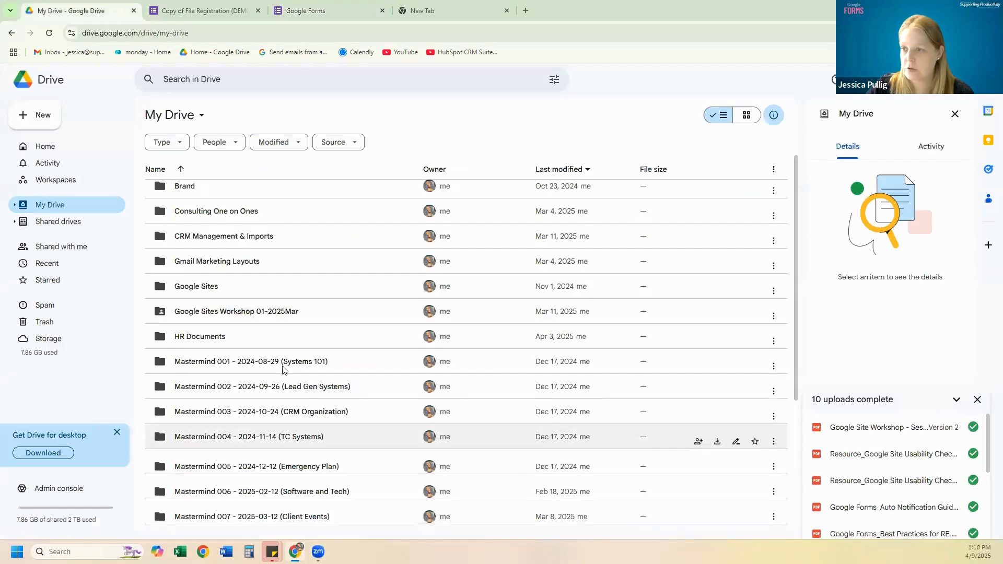
Step: Look over the My Drive folder list and its options for creating new items, including Google Forms
{"action": "scroll", "coordinate": [293, 360], "scroll_direction": "down", "scroll_amount": 3}
{"action": "scroll", "coordinate": [293, 358], "scroll_direction": "up", "scroll_amount": 3}
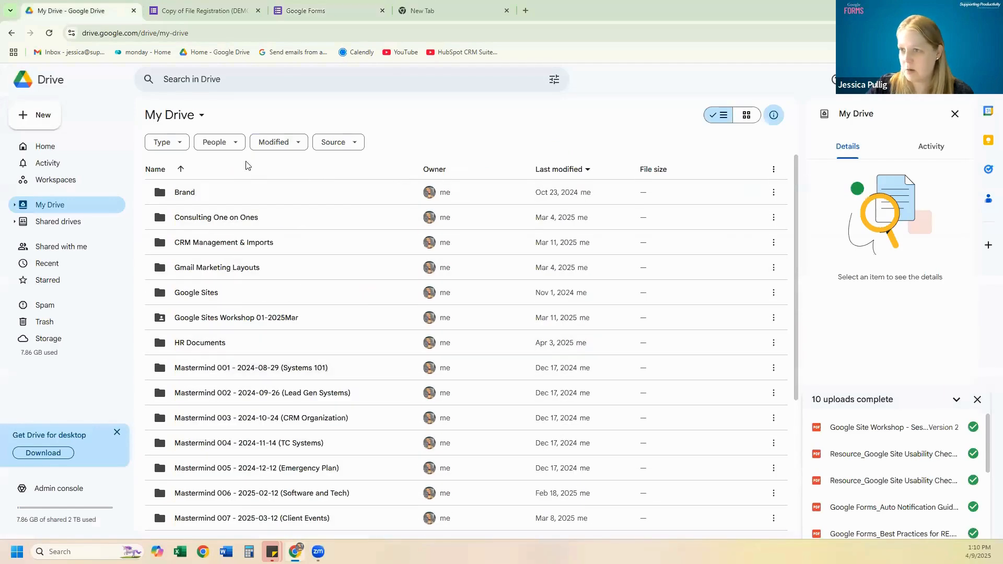
{"action": "right_click", "coordinate": [246, 172]}
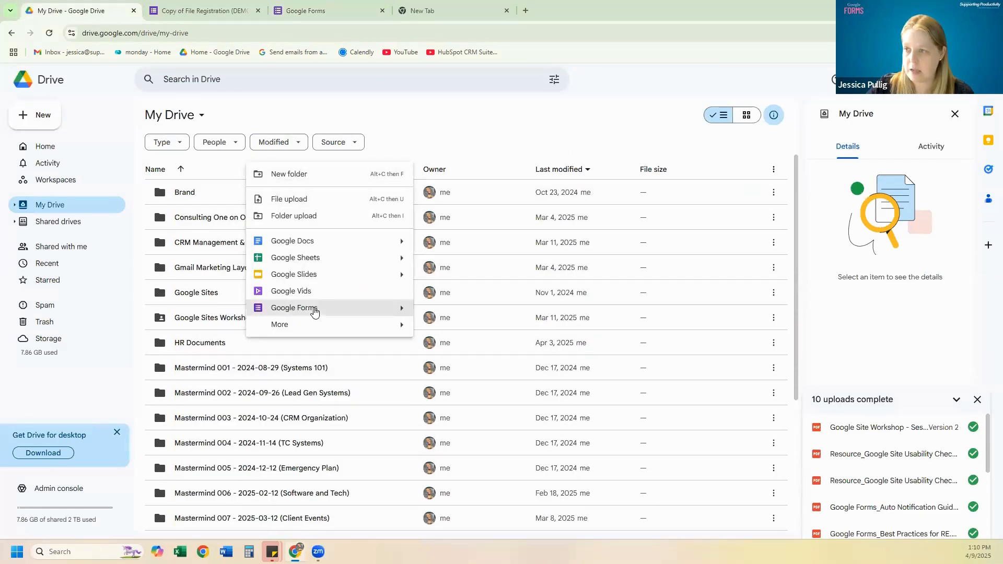
{"action": "left_click", "coordinate": [307, 16]}
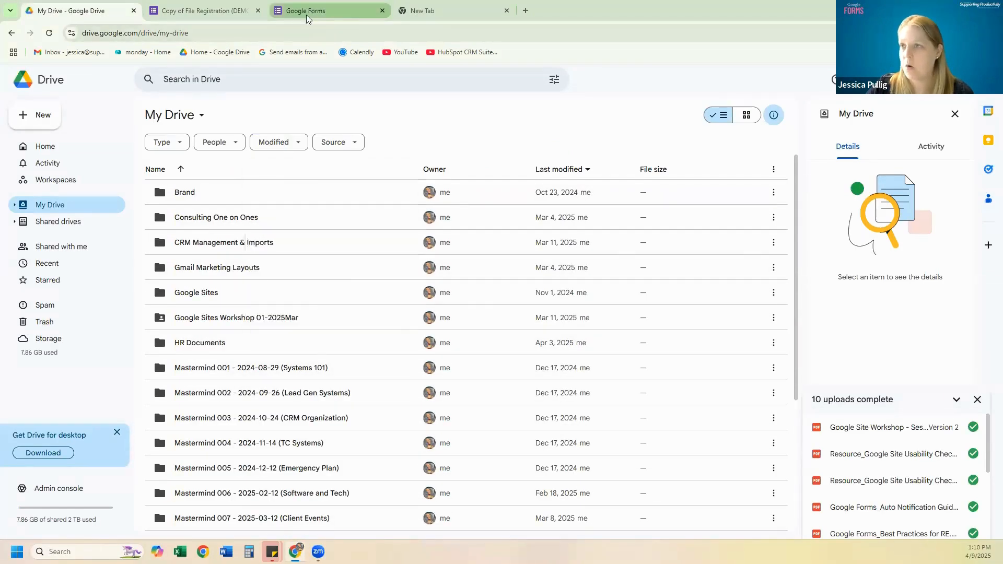
Step: Switch to the open Google Forms page and load forms.google.com there
{"action": "left_click", "coordinate": [307, 13]}
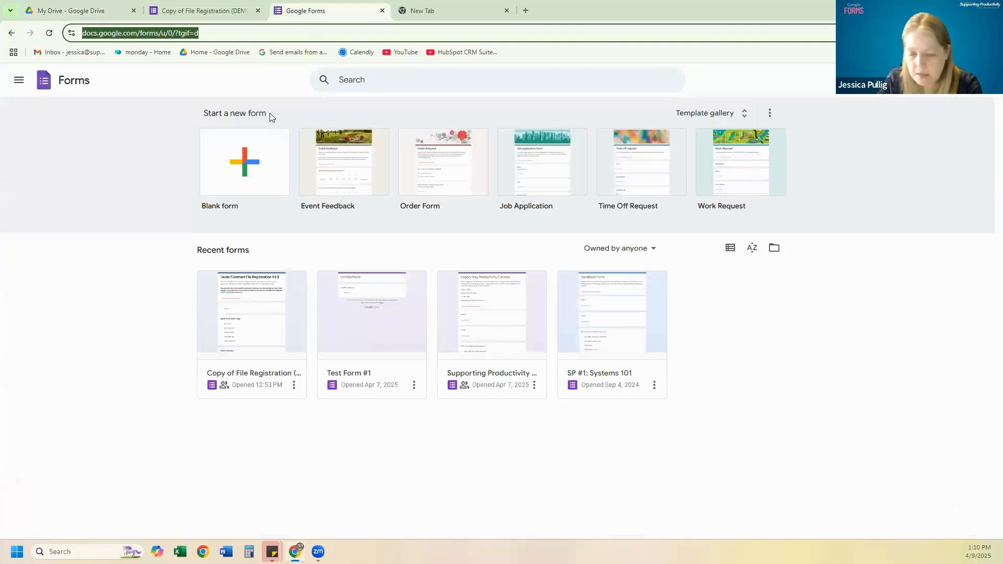
{"action": "type", "text": "google."}
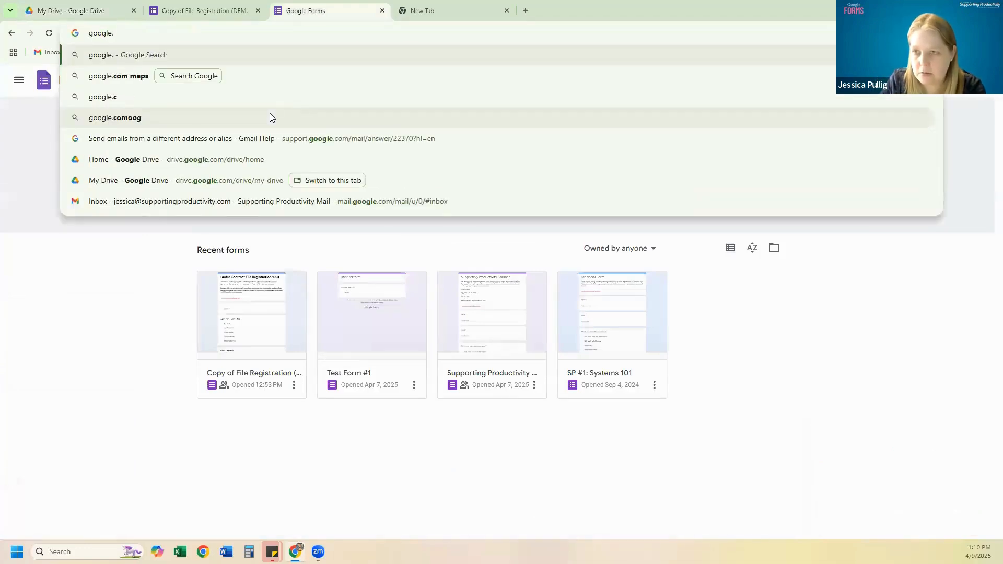
{"action": "key", "text": "BackSpace"}
{"action": "key", "text": "BackSpace"}
{"action": "key", "text": "BackSpace"}
{"action": "key", "text": "BackSpace"}
{"action": "key", "text": "BackSpace"}
{"action": "key", "text": "BackSpace"}
{"action": "key", "text": "BackSpace"}
{"action": "type", "text": "f"}
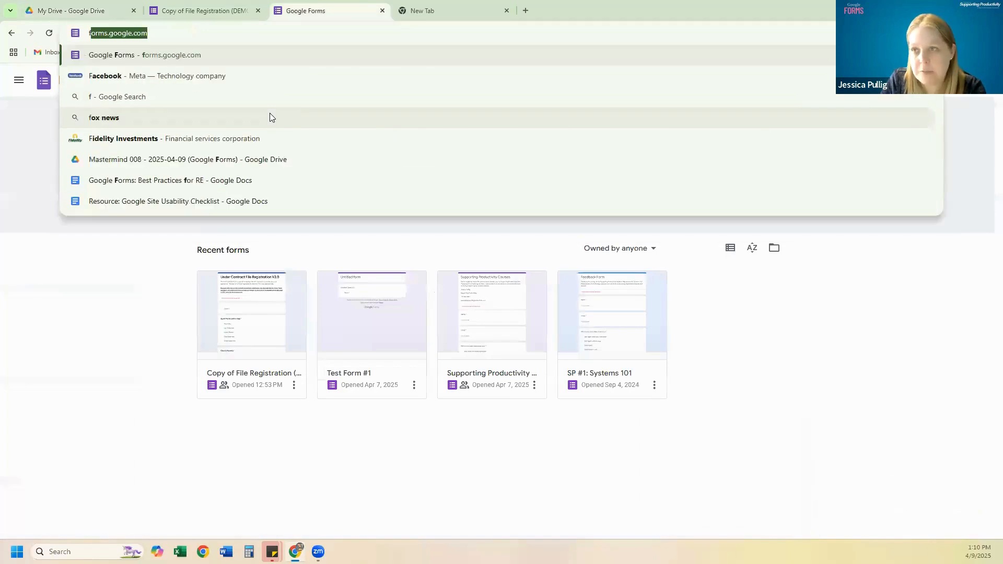
{"action": "type", "text": "orms."}
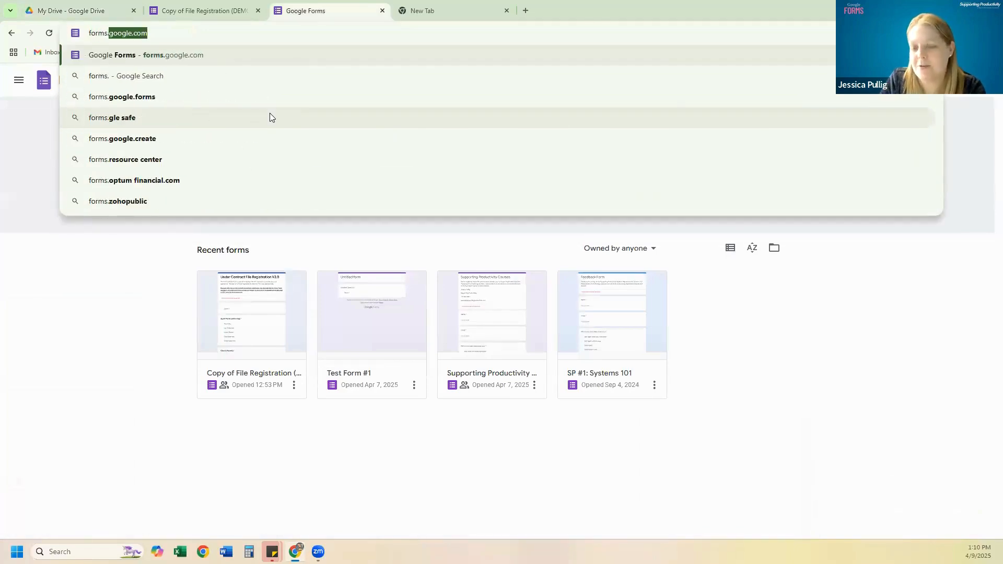
{"action": "type", "text": "google.com"}
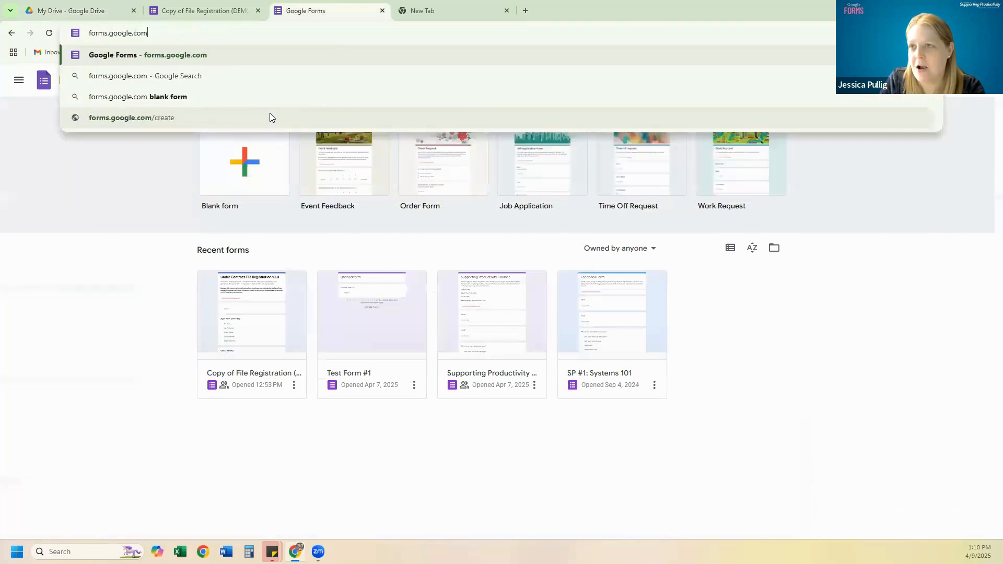
{"action": "key", "text": "Return"}
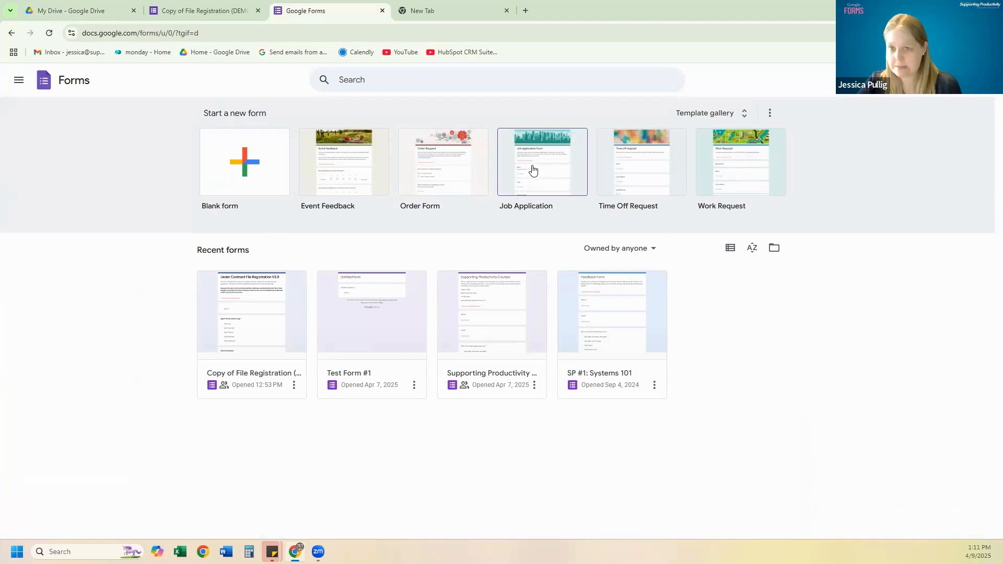
Step: Create a blank form and name its file "Test Form 4/9"
{"action": "left_click", "coordinate": [238, 170]}
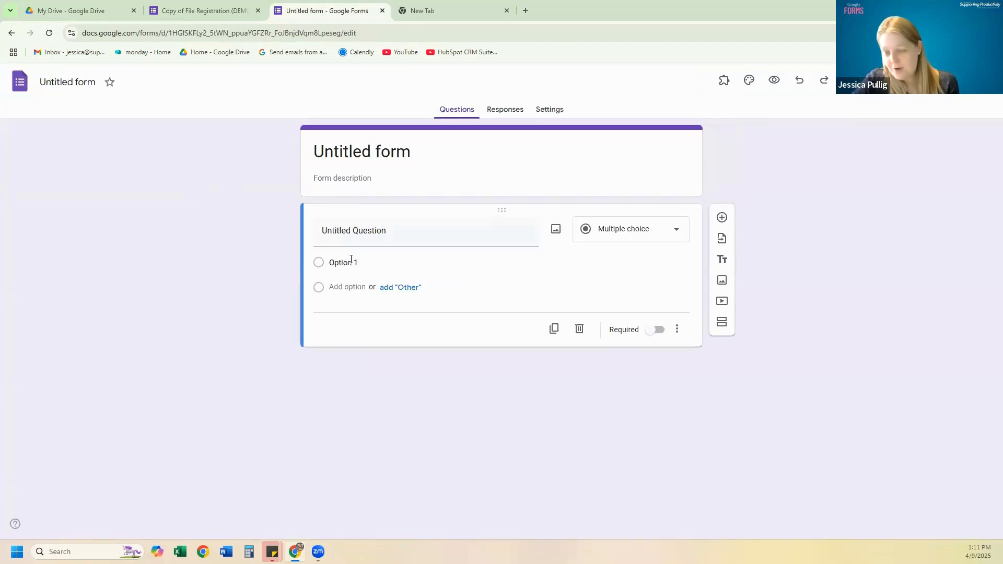
{"action": "left_click", "coordinate": [55, 85]}
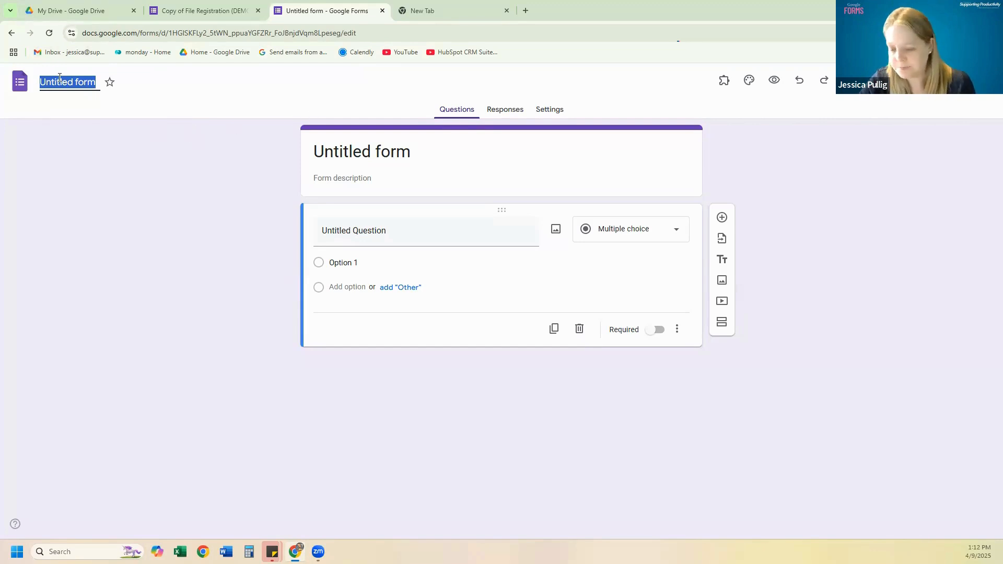
{"action": "type", "text": "Test Fo"}
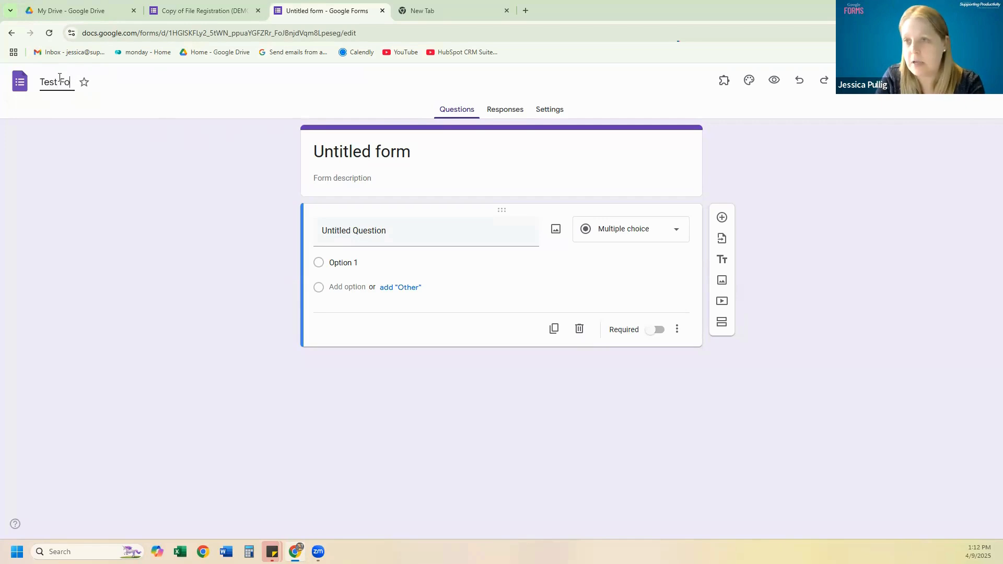
{"action": "type", "text": "rm 4/"}
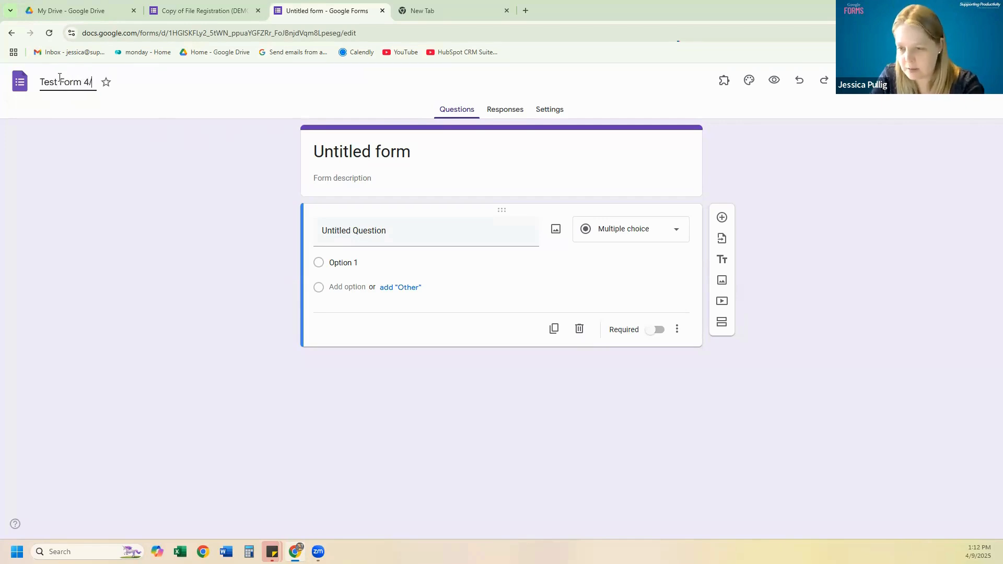
{"action": "type", "text": "9"}
{"action": "left_click", "coordinate": [128, 155]}
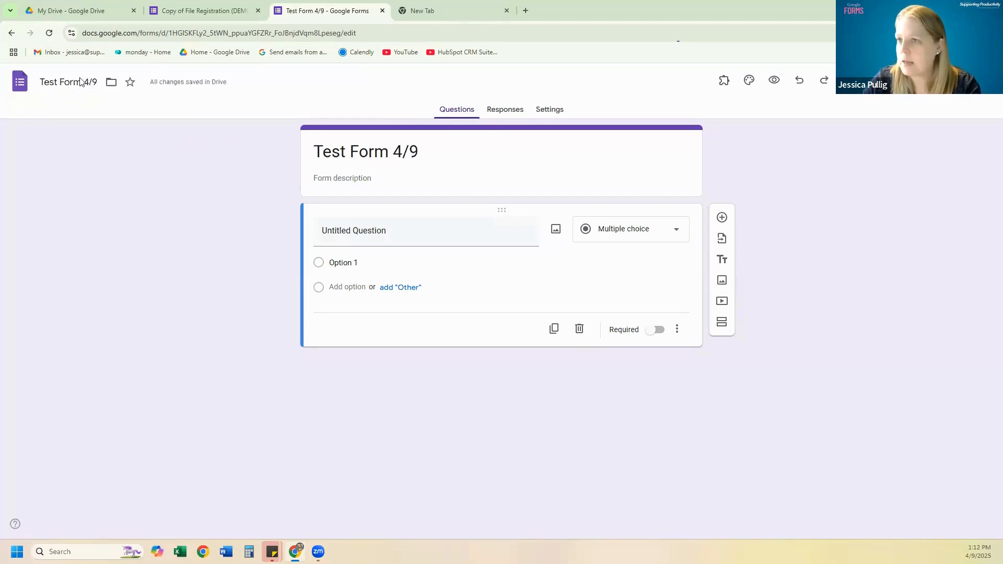
Step: Replace the form's displayed heading with "Farmer's Market Introduction", keeping the file name as it is
{"action": "left_click", "coordinate": [386, 157]}
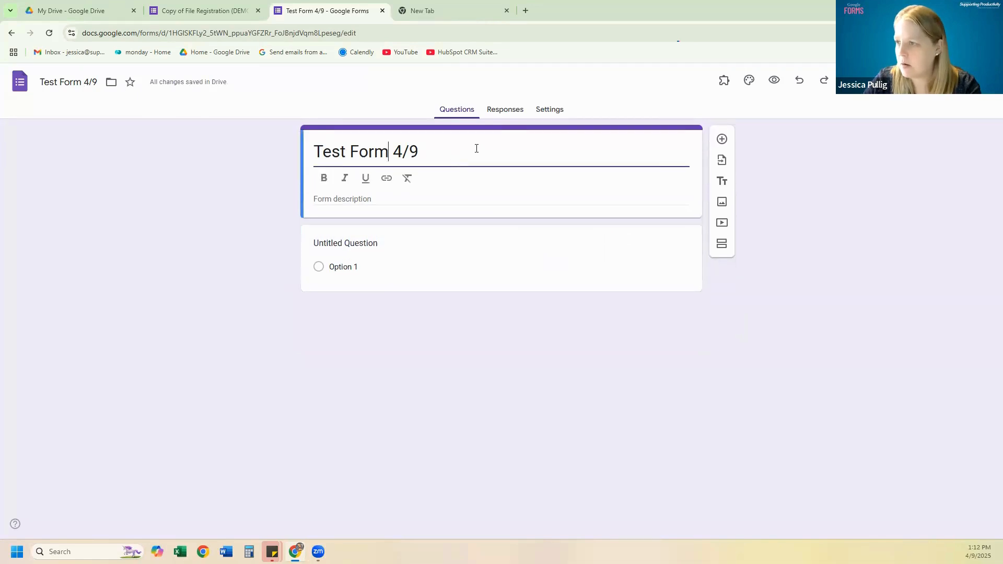
{"action": "left_click", "coordinate": [477, 148]}
{"action": "key", "text": "ctrl+a"}
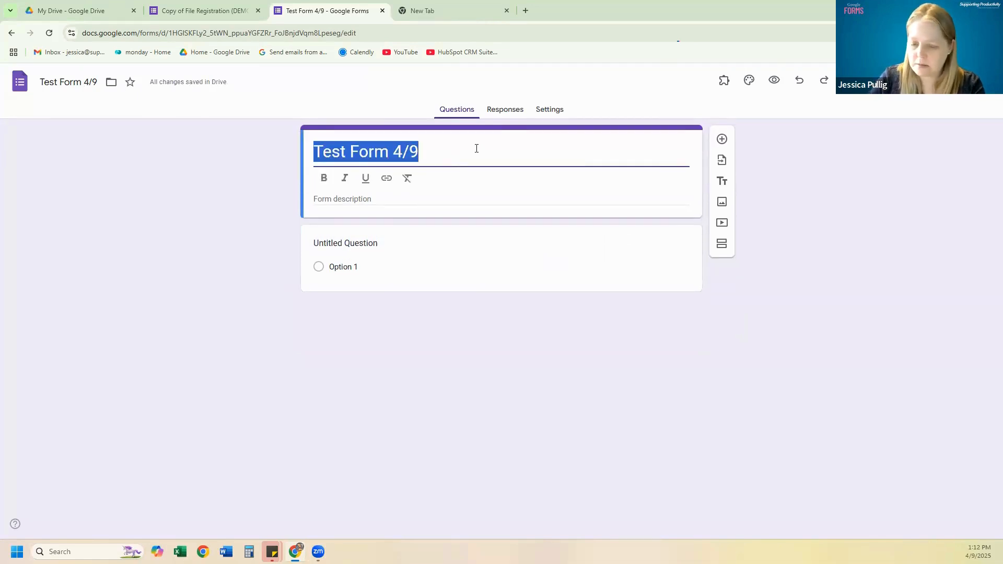
{"action": "type", "text": "Far"}
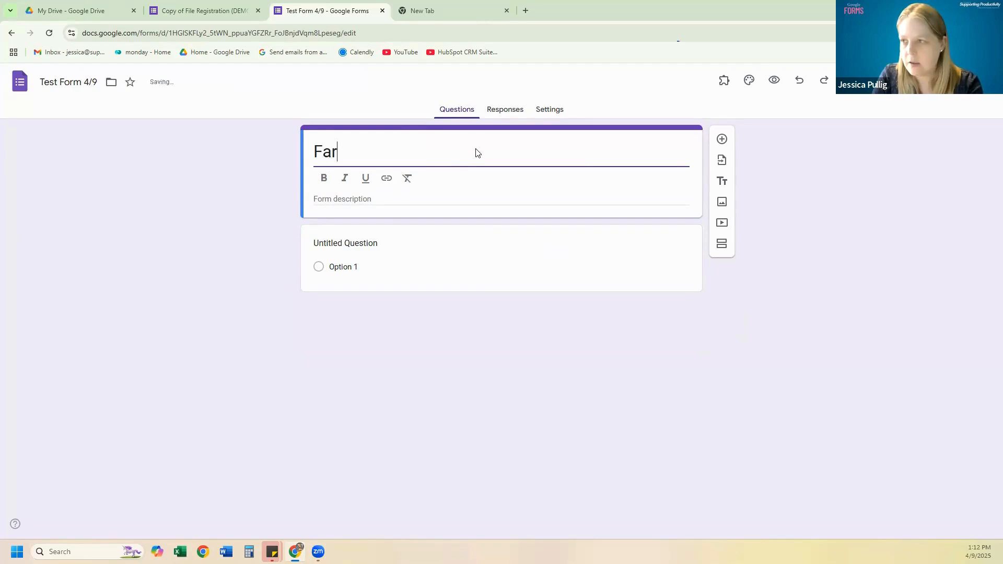
{"action": "type", "text": "mer's Ma"}
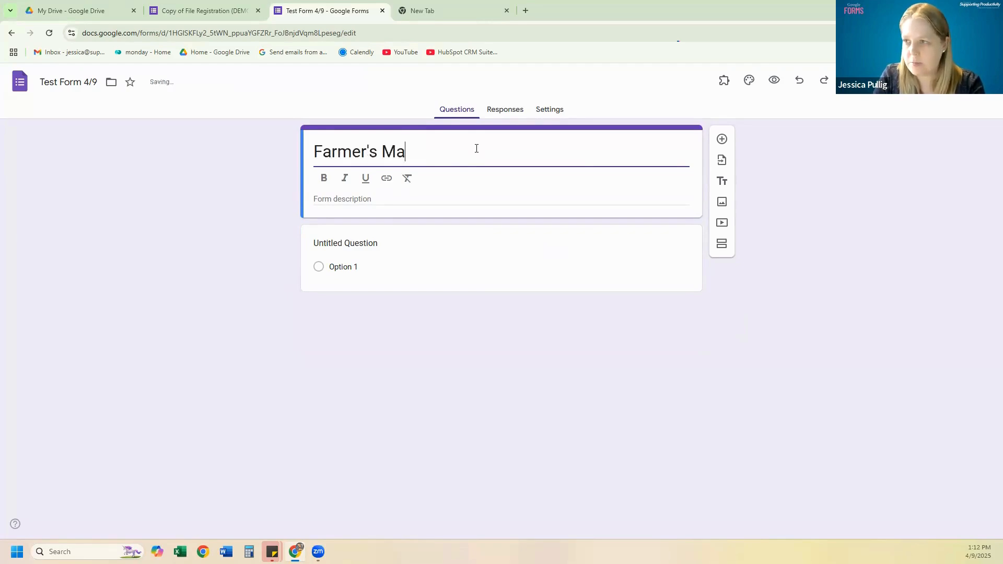
{"action": "type", "text": "rket Int"}
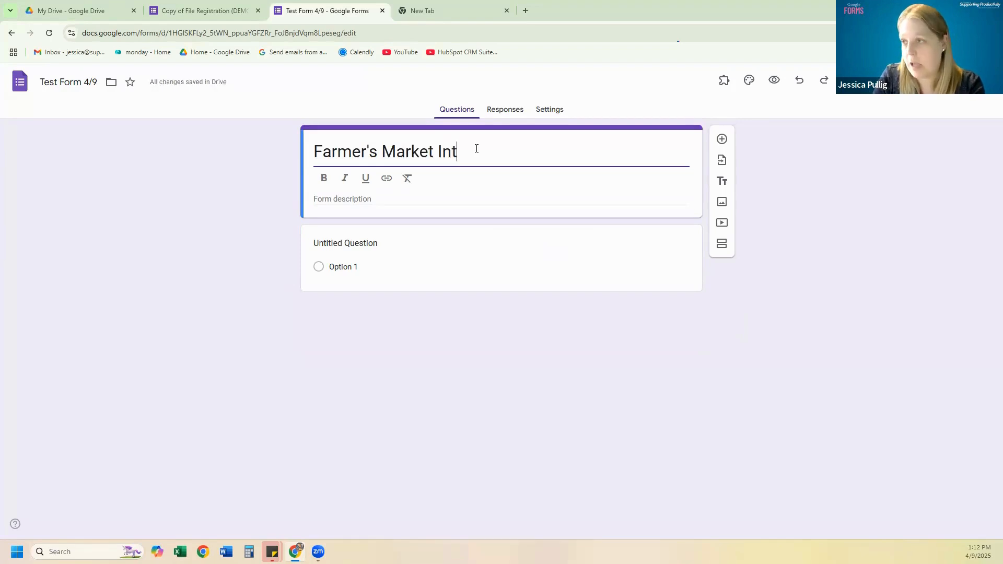
{"action": "type", "text": "rd"}
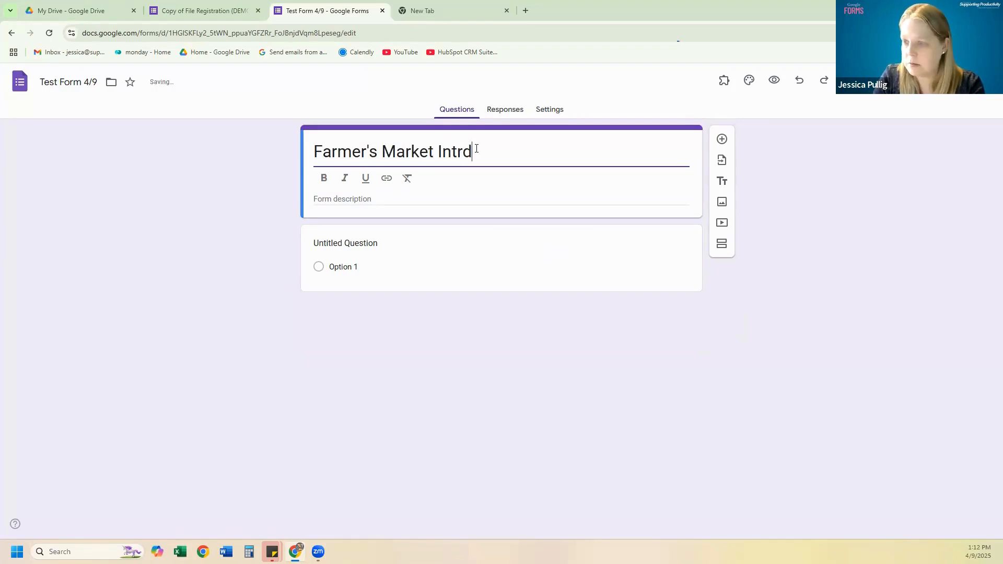
{"action": "key", "text": "BackSpace"}
{"action": "type", "text": "oduction"}
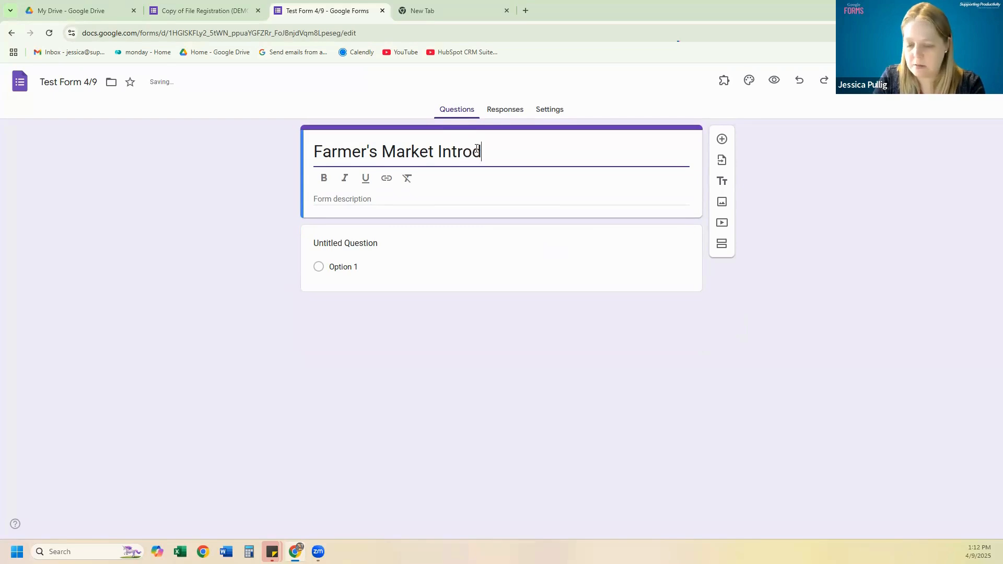
{"action": "left_click", "coordinate": [477, 200]}
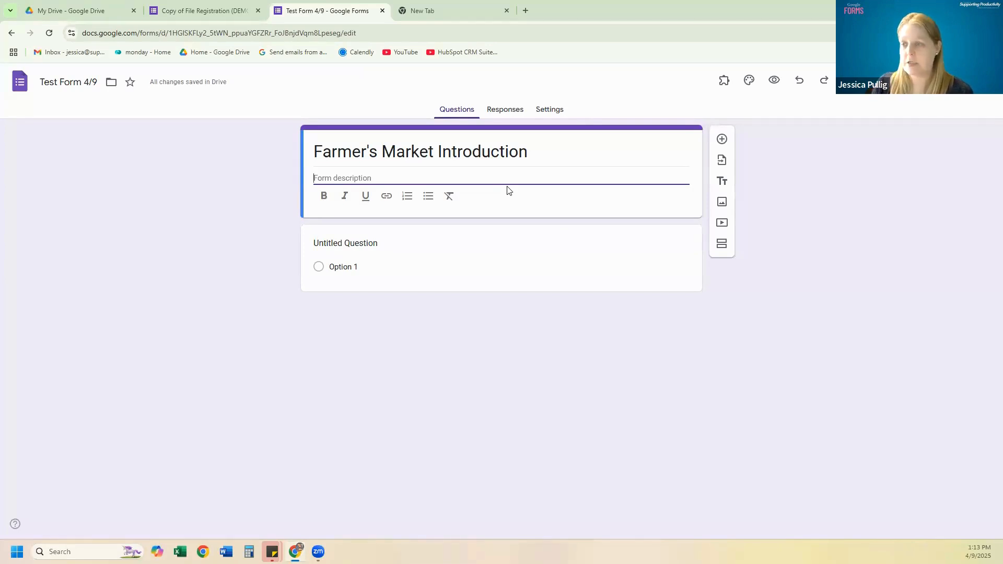
Step: Word the first question as "What color is your front door?" with Short answer as its type
{"action": "left_click", "coordinate": [454, 264]}
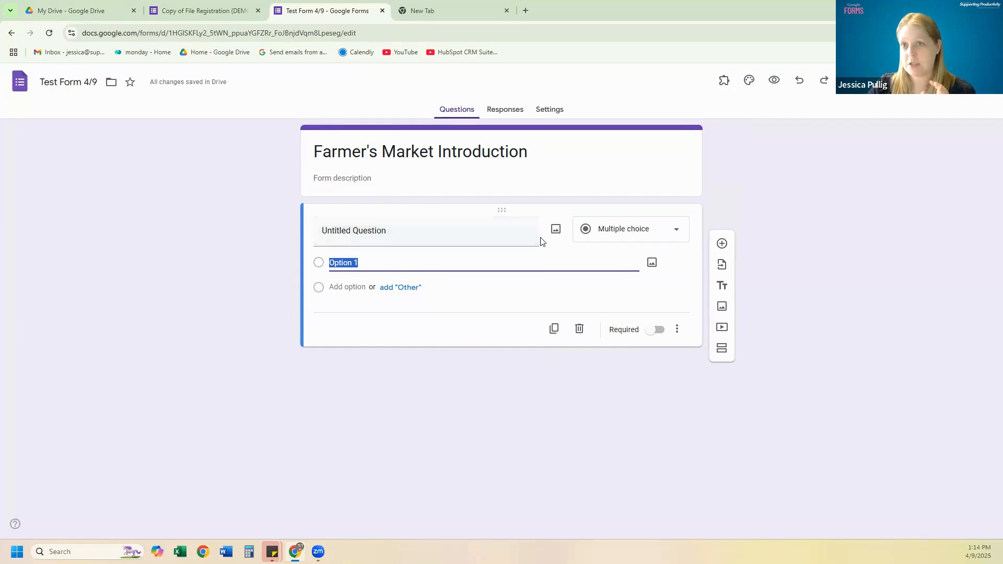
{"action": "left_click", "coordinate": [375, 234]}
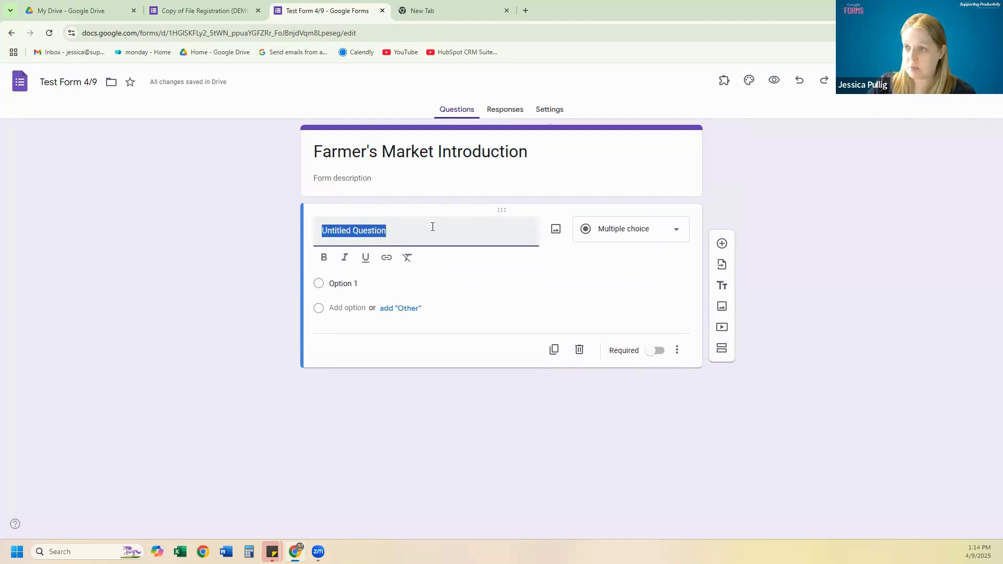
{"action": "type", "text": "Wh"}
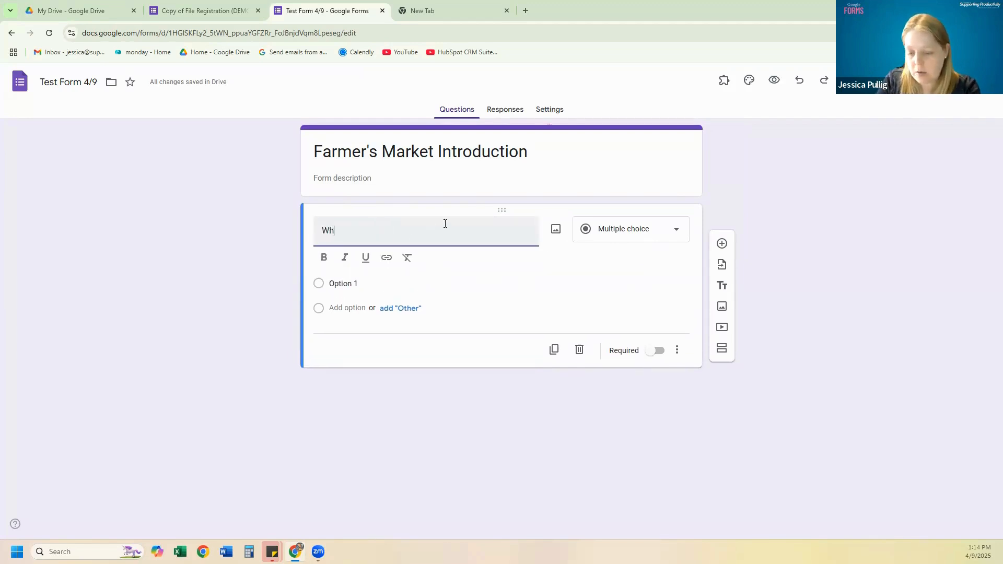
{"action": "type", "text": "at color is you"}
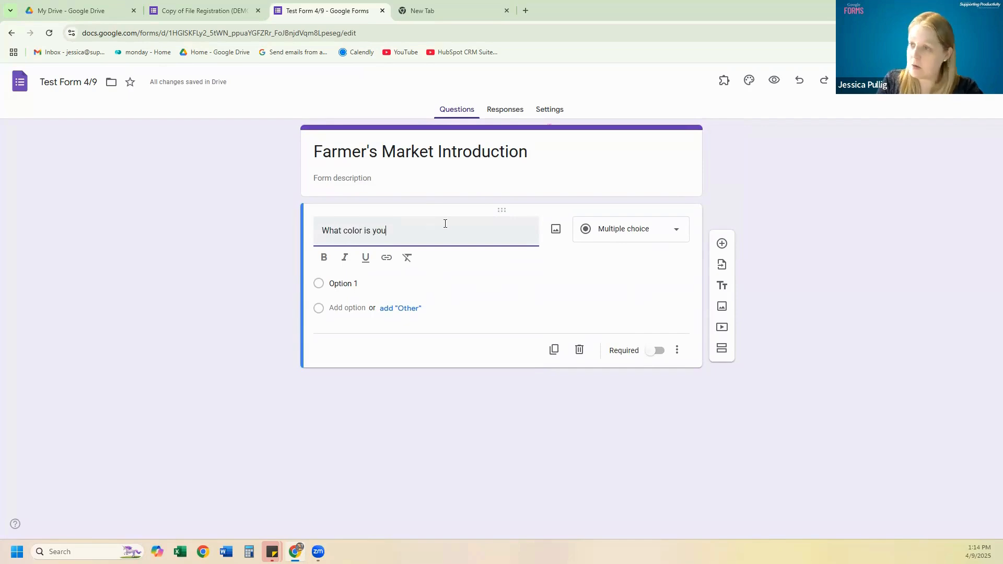
{"action": "type", "text": "r front "}
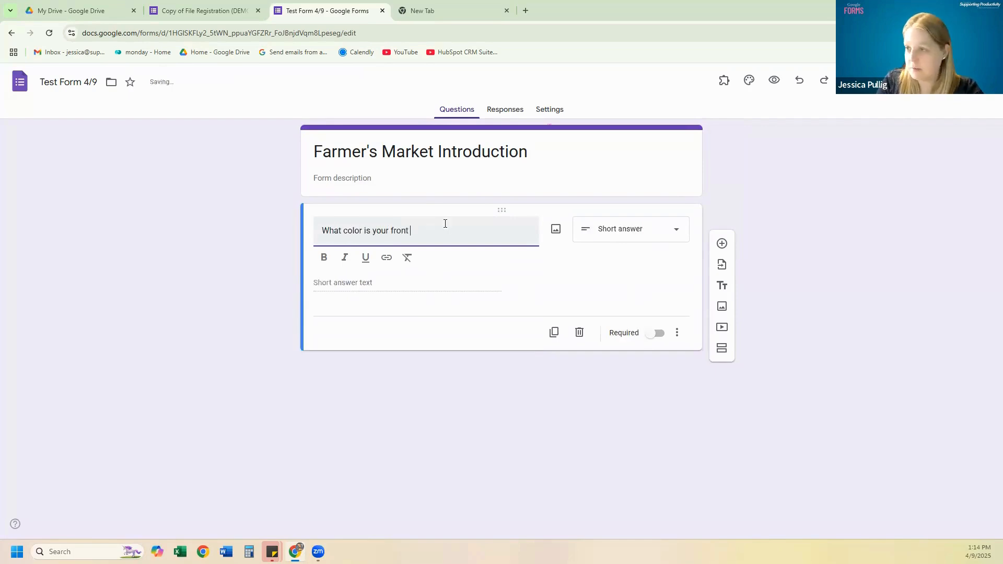
{"action": "type", "text": "dorroor"}
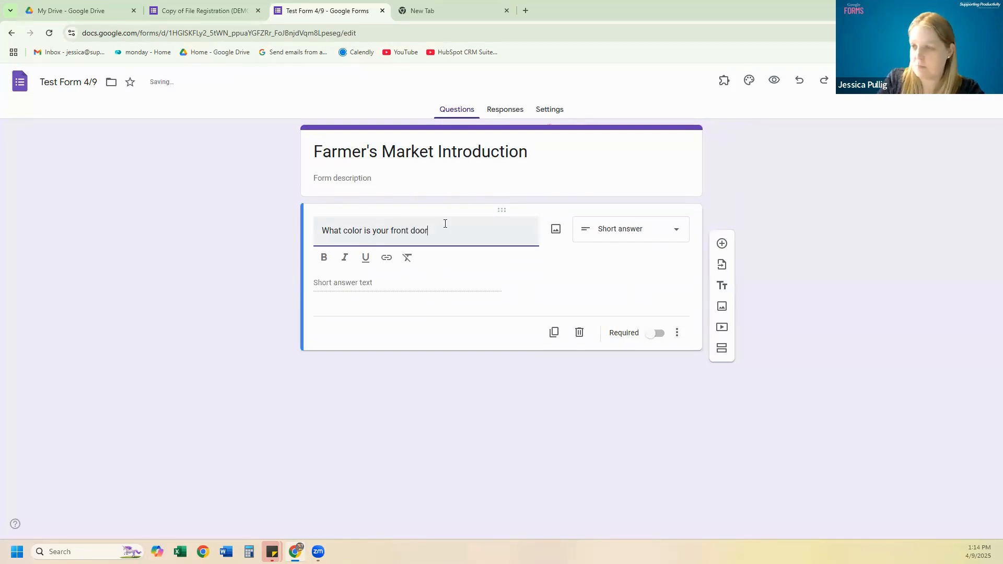
{"action": "key", "text": "End"}
{"action": "type", "text": "?"}
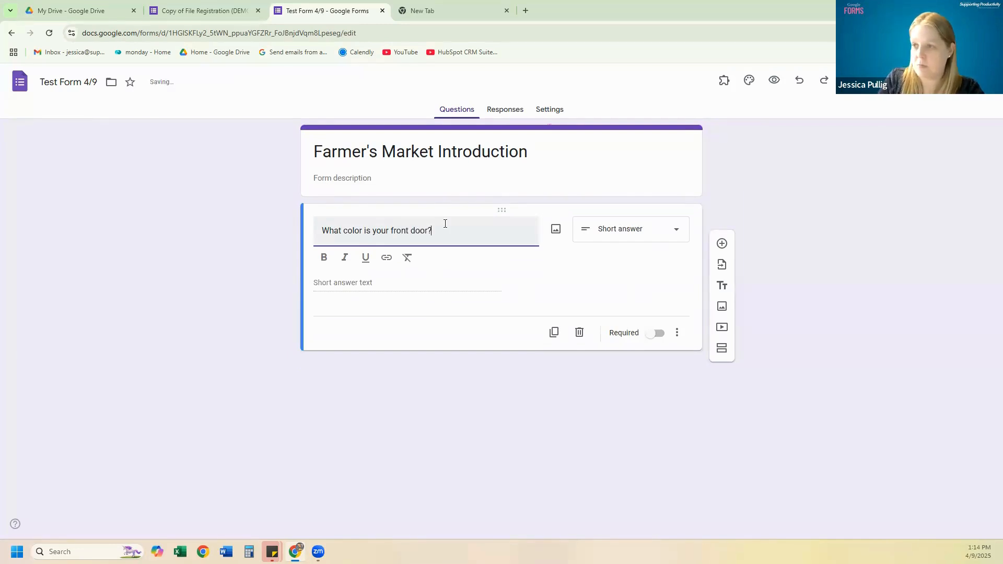
{"action": "left_click", "coordinate": [616, 233]}
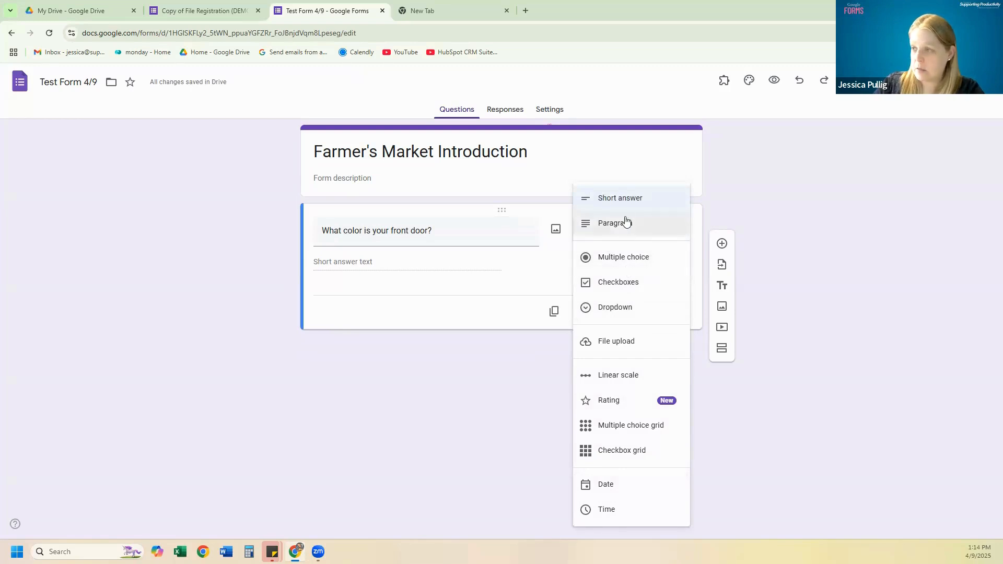
{"action": "left_click", "coordinate": [620, 198]}
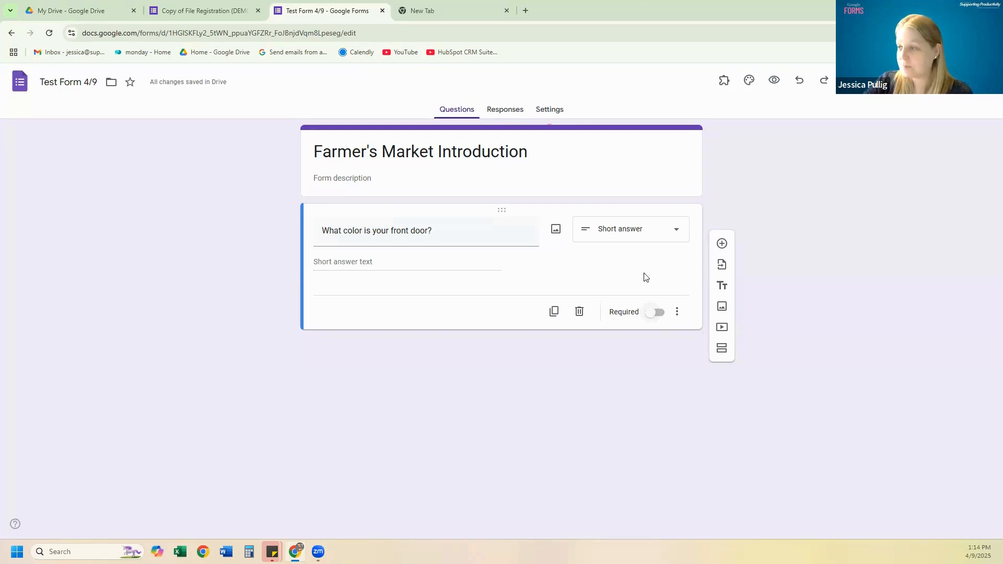
Step: Try out the Required setting and duplication on the front door question, and delete the duplicate
{"action": "left_click", "coordinate": [657, 316]}
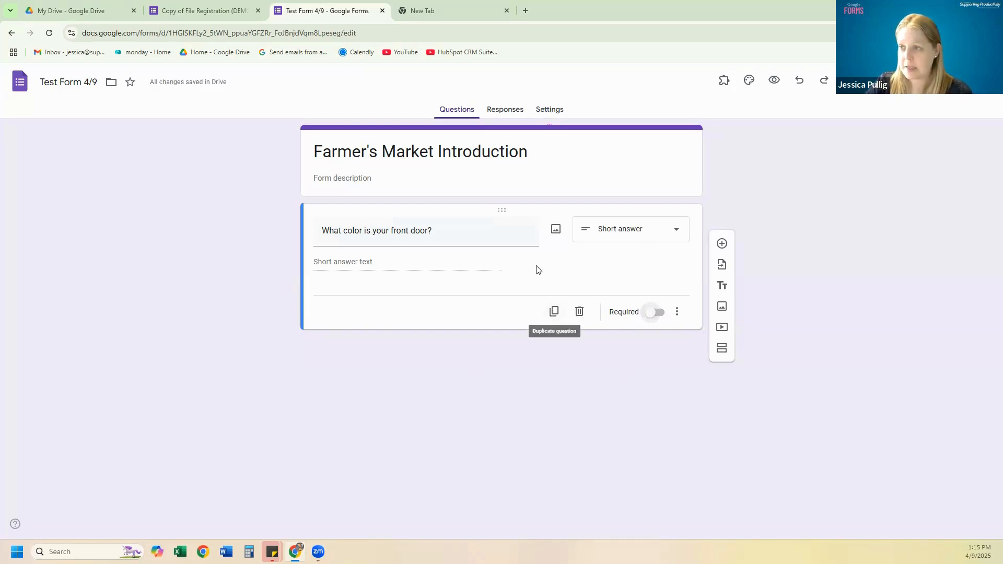
{"action": "left_click", "coordinate": [554, 312]}
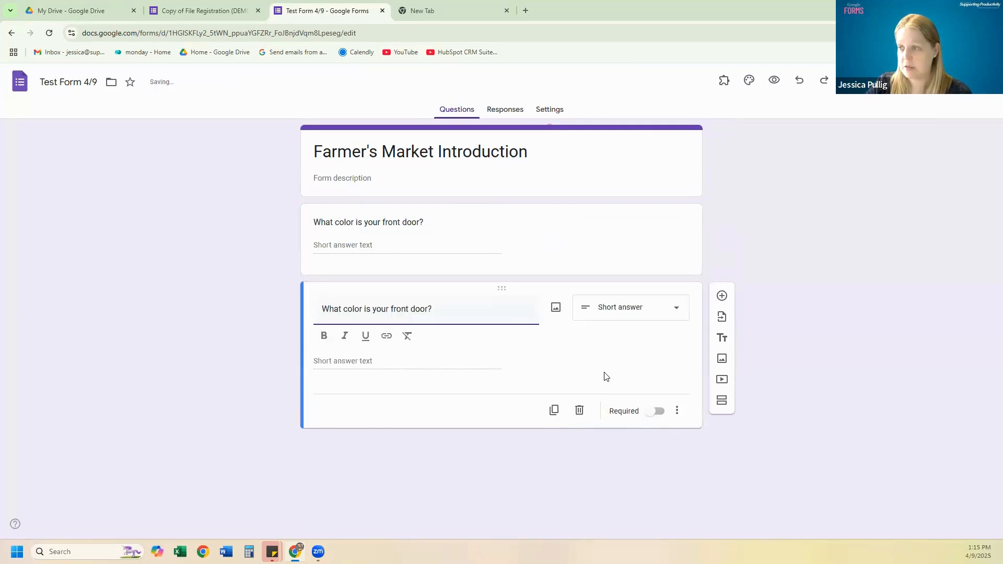
{"action": "left_click", "coordinate": [579, 410]}
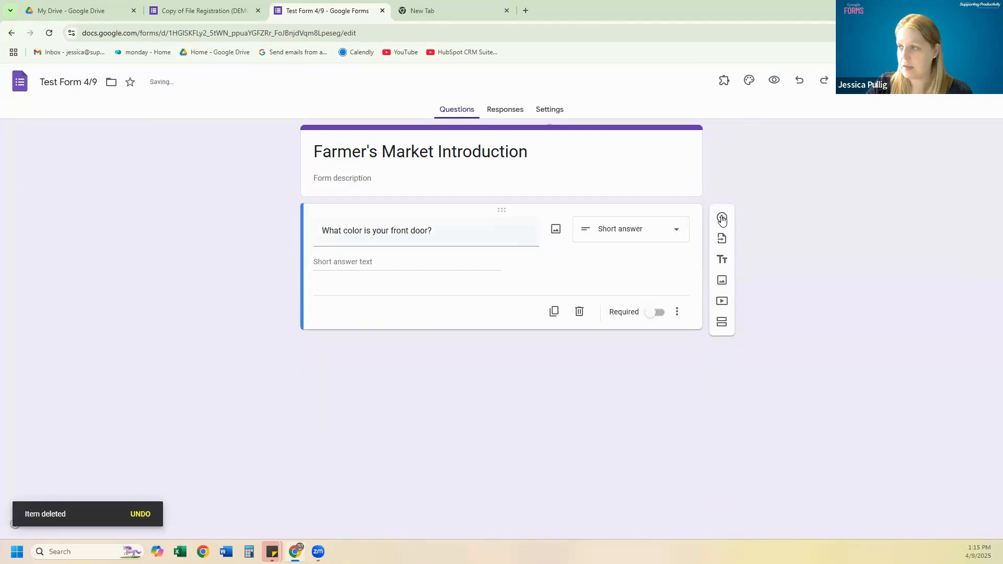
Step: Add a blank multiple choice question after the front door question, and add a new section below it
{"action": "left_click", "coordinate": [721, 217]}
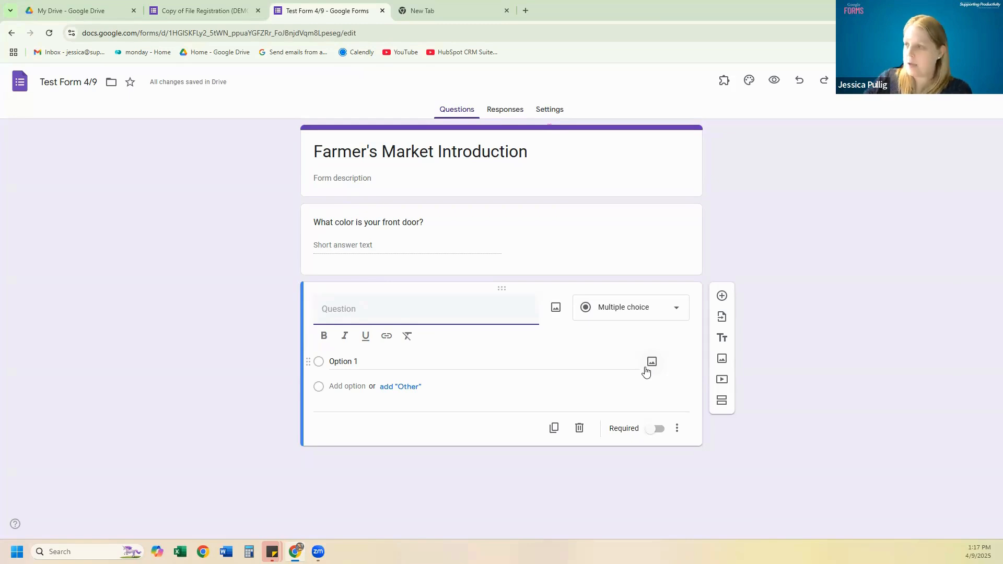
{"action": "left_click", "coordinate": [659, 315]}
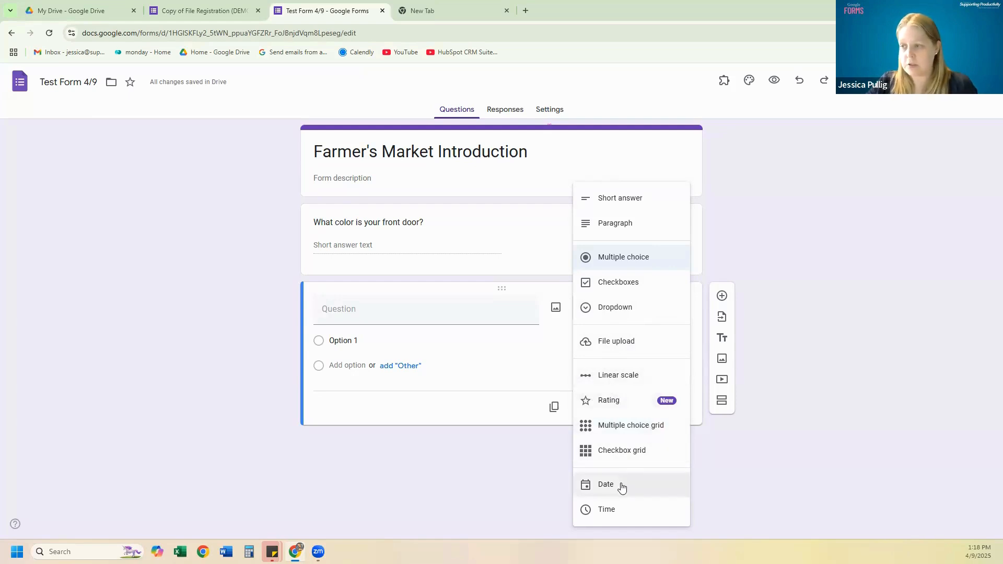
{"action": "left_click", "coordinate": [803, 215]}
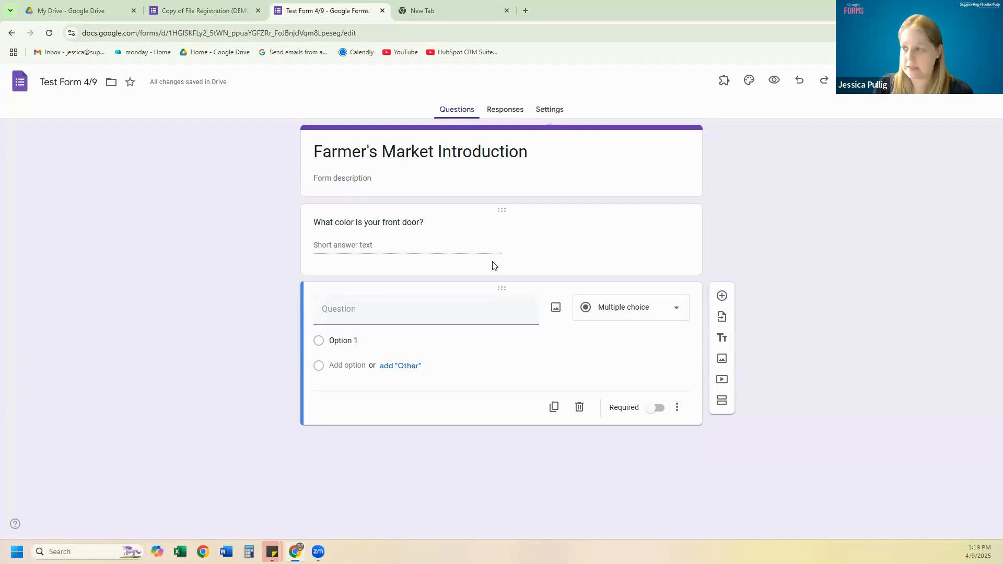
{"action": "left_click", "coordinate": [722, 401]}
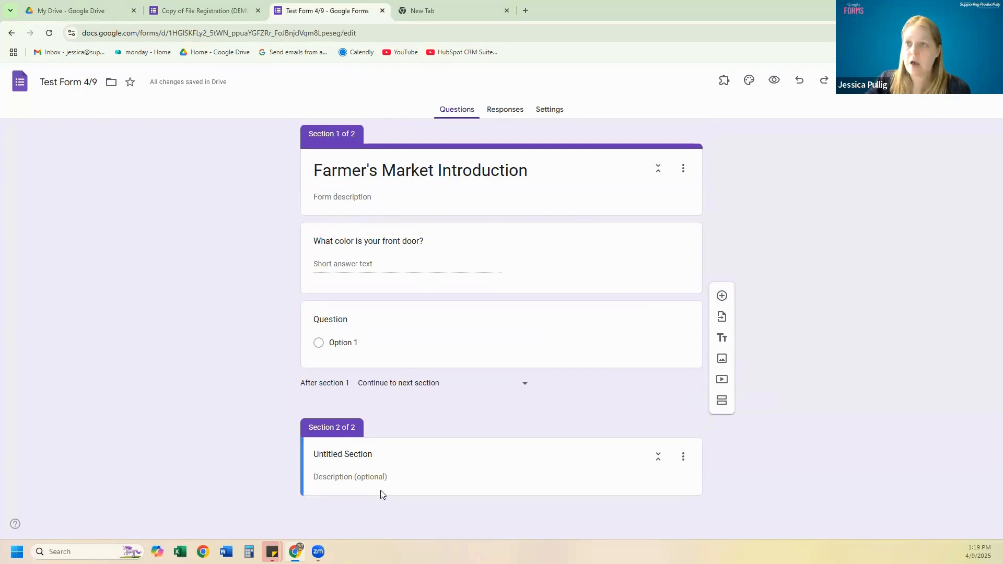
Step: Open the Copy of File Registration (DEMO) form and examine how its questions are divided into buyer and seller sections
{"action": "left_click", "coordinate": [204, 13]}
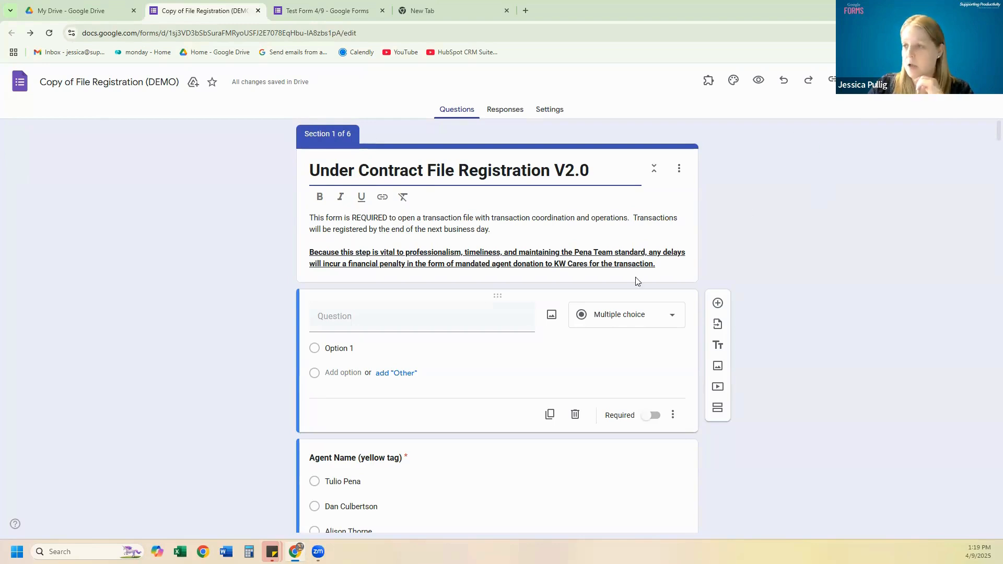
{"action": "scroll", "coordinate": [439, 250], "scroll_direction": "down", "scroll_amount": 3}
{"action": "scroll", "coordinate": [438, 246], "scroll_direction": "down", "scroll_amount": 6}
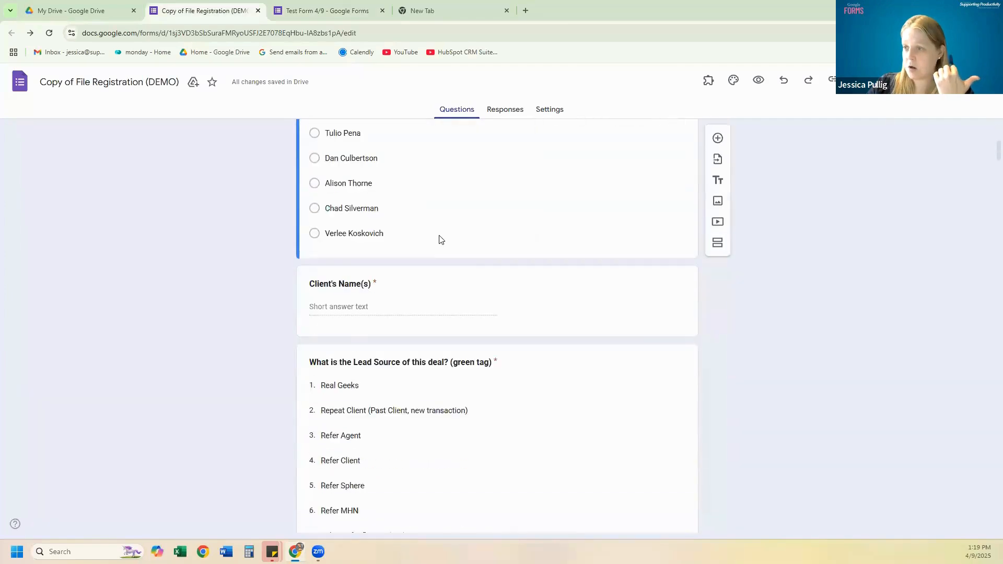
{"action": "scroll", "coordinate": [488, 257], "scroll_direction": "down", "scroll_amount": 2}
{"action": "scroll", "coordinate": [501, 269], "scroll_direction": "down", "scroll_amount": 5}
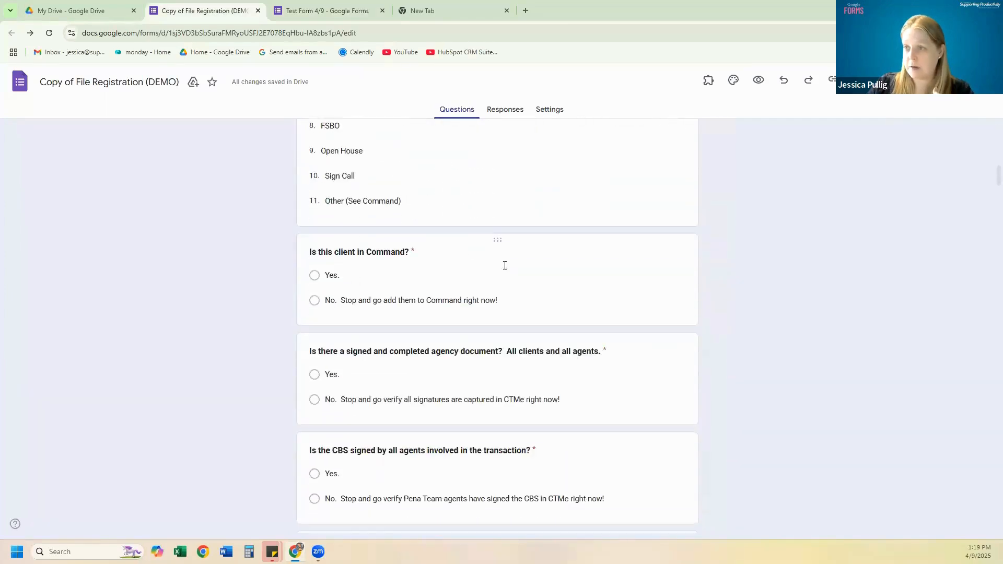
{"action": "scroll", "coordinate": [491, 324], "scroll_direction": "down", "scroll_amount": 5}
{"action": "scroll", "coordinate": [477, 286], "scroll_direction": "down", "scroll_amount": 8}
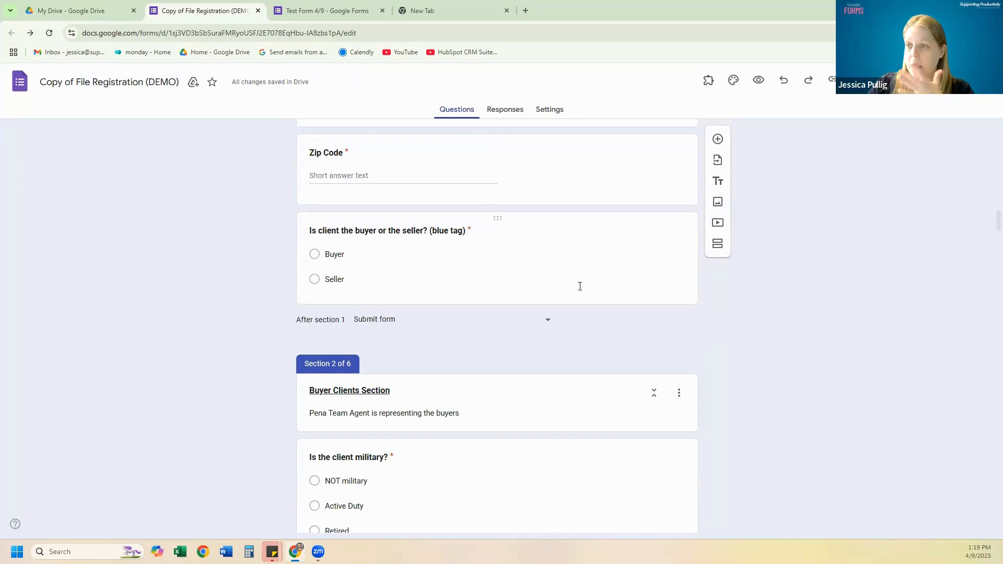
{"action": "scroll", "coordinate": [624, 324], "scroll_direction": "down", "scroll_amount": 2}
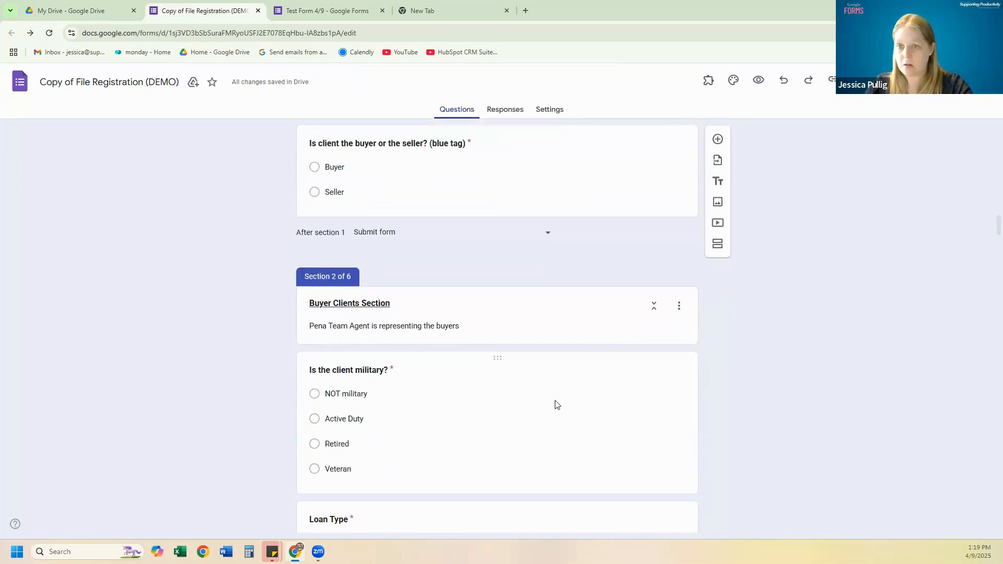
{"action": "scroll", "coordinate": [541, 407], "scroll_direction": "down", "scroll_amount": 3}
{"action": "scroll", "coordinate": [542, 407], "scroll_direction": "down", "scroll_amount": 4}
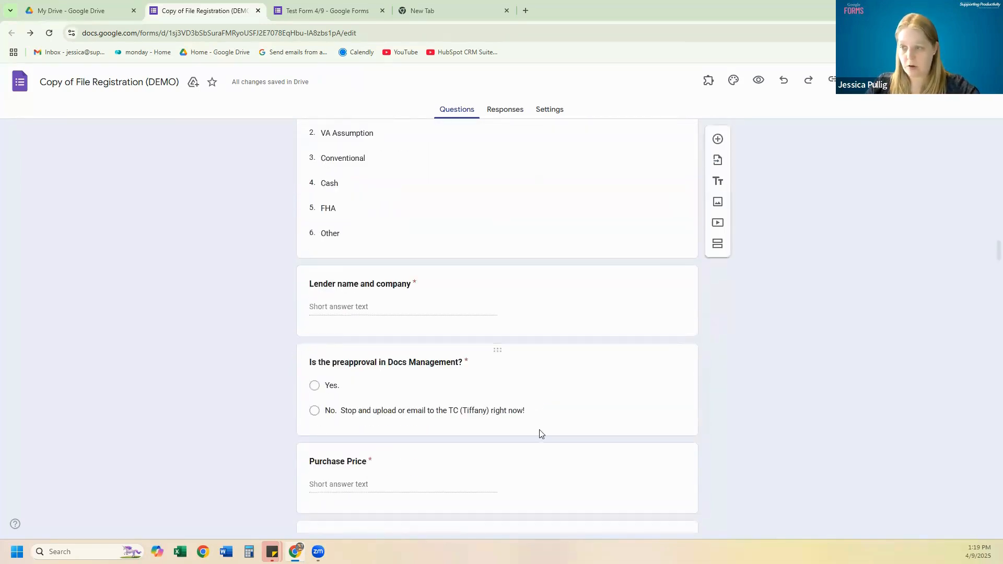
{"action": "scroll", "coordinate": [586, 461], "scroll_direction": "down", "scroll_amount": 6}
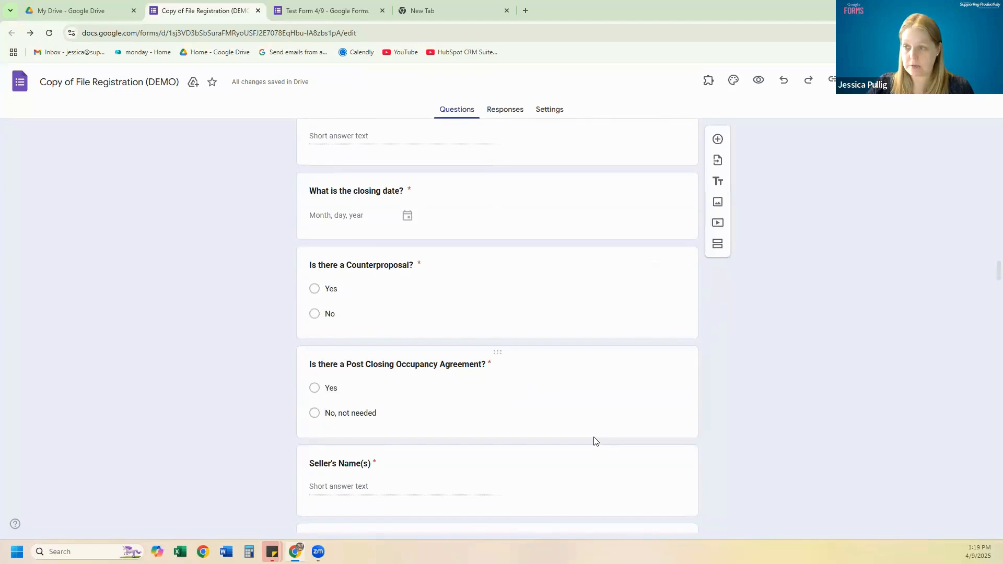
{"action": "scroll", "coordinate": [595, 441], "scroll_direction": "down", "scroll_amount": 12}
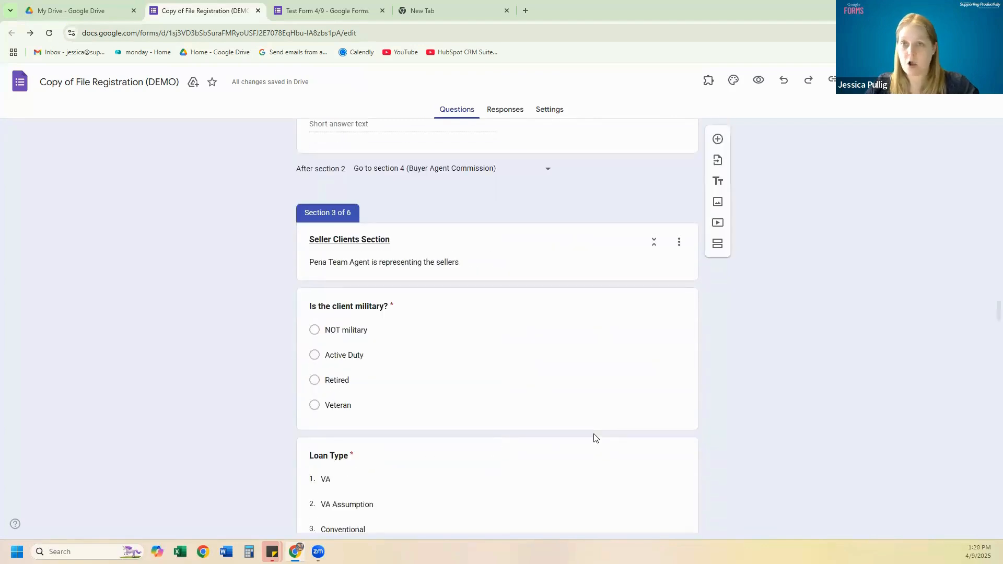
{"action": "scroll", "coordinate": [595, 438], "scroll_direction": "down", "scroll_amount": 8}
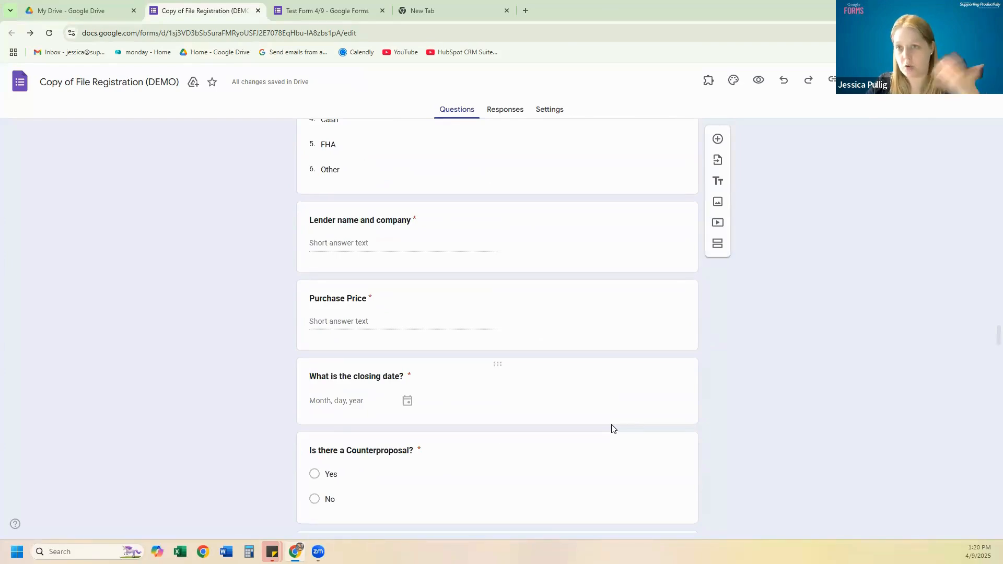
Step: Examine how the "Is client the buyer or the seller?" question sends each answer to a section, including its extra options and available destinations
{"action": "scroll", "coordinate": [596, 417], "scroll_direction": "up", "scroll_amount": 5}
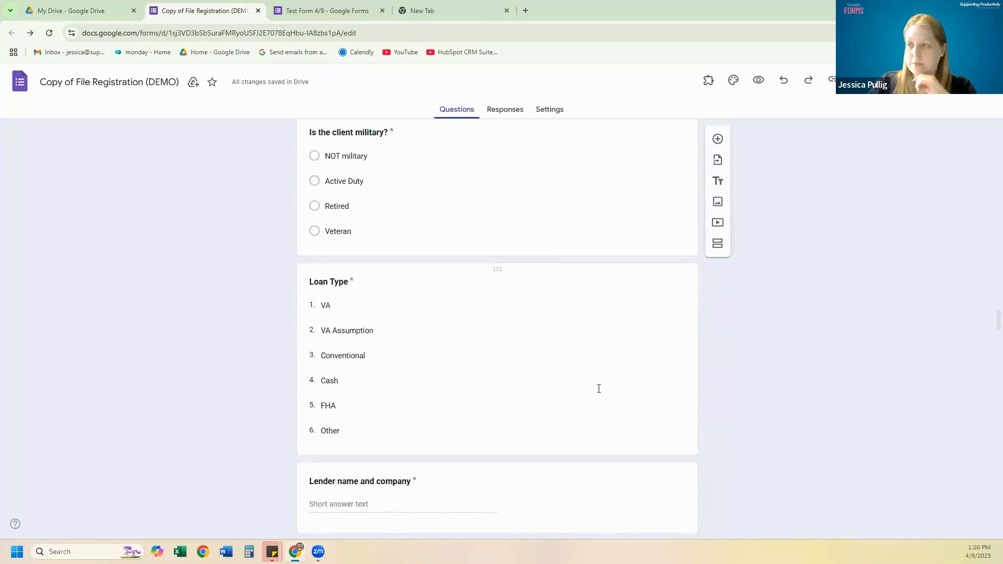
{"action": "scroll", "coordinate": [599, 322], "scroll_direction": "up", "scroll_amount": 15}
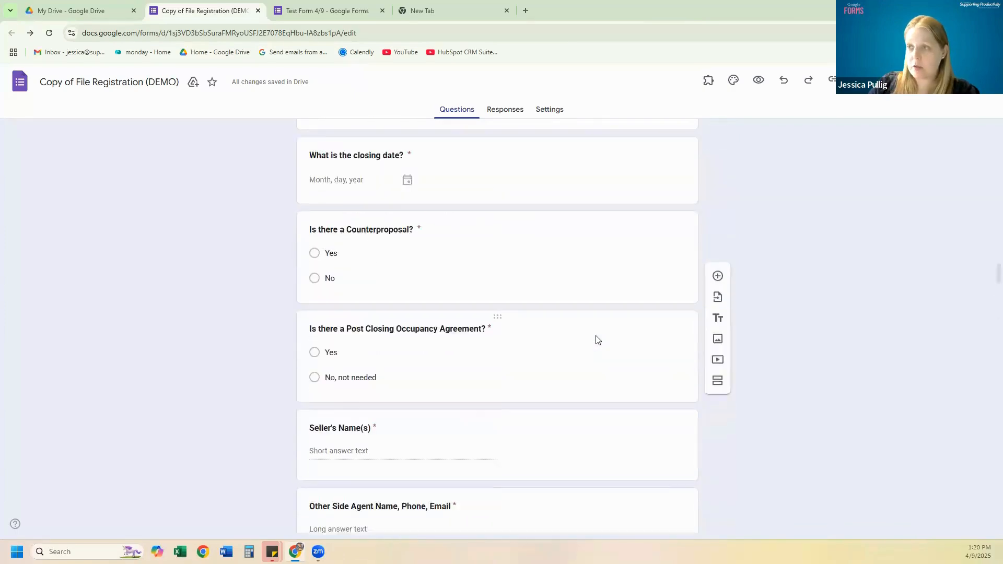
{"action": "scroll", "coordinate": [598, 340], "scroll_direction": "up", "scroll_amount": 10}
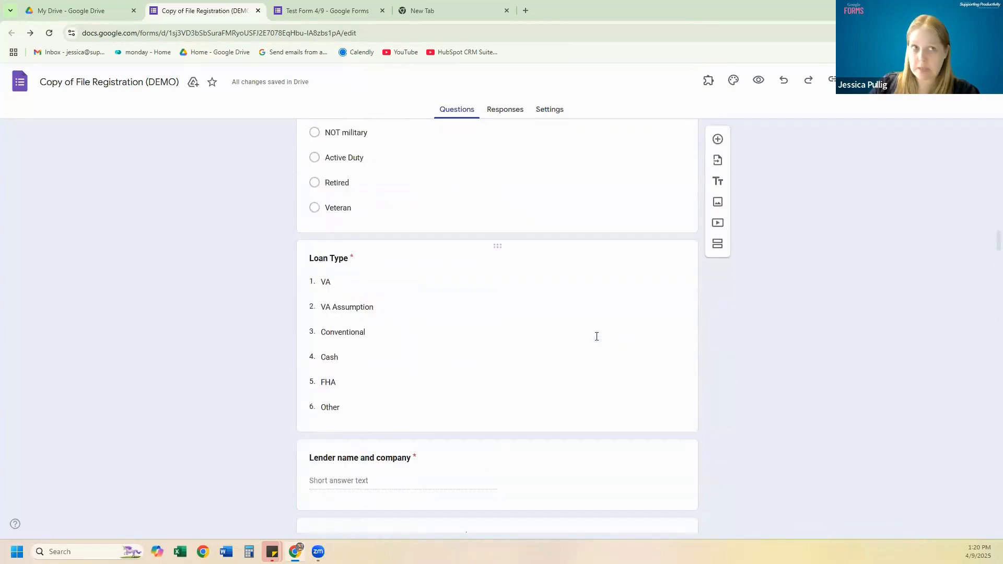
{"action": "scroll", "coordinate": [596, 336], "scroll_direction": "up", "scroll_amount": 12}
{"action": "scroll", "coordinate": [593, 346], "scroll_direction": "down", "scroll_amount": 2}
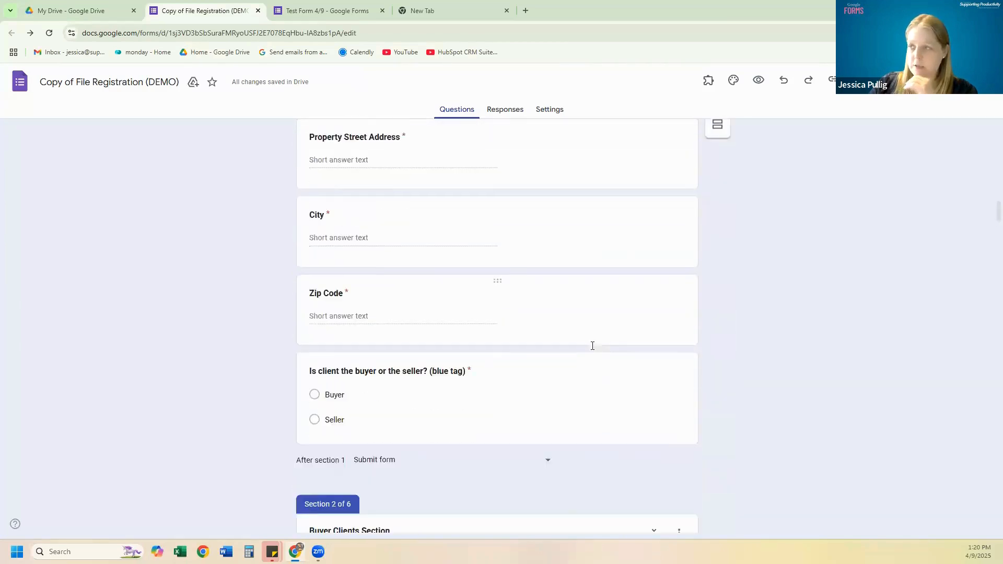
{"action": "scroll", "coordinate": [592, 345], "scroll_direction": "down", "scroll_amount": 3}
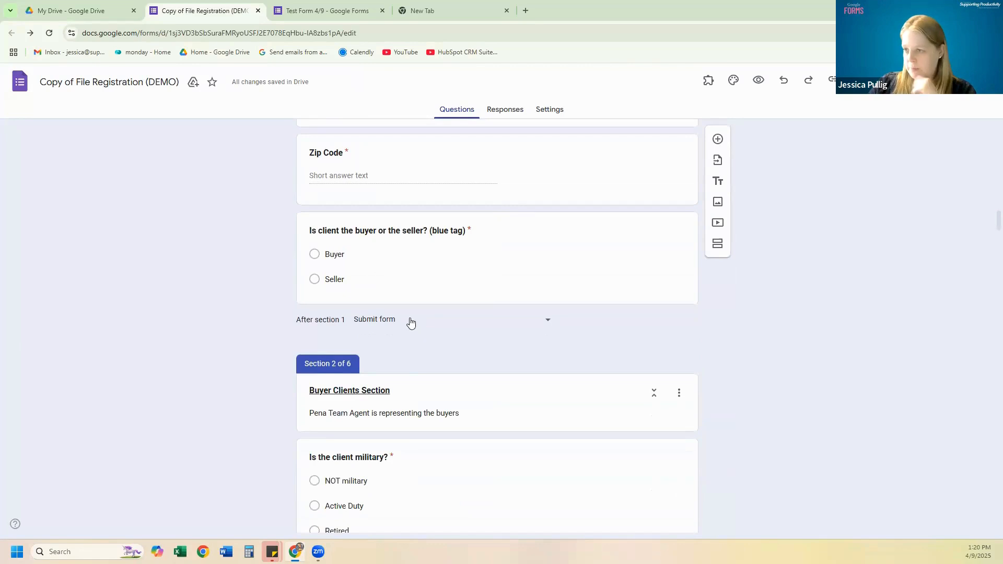
{"action": "left_click", "coordinate": [615, 272]}
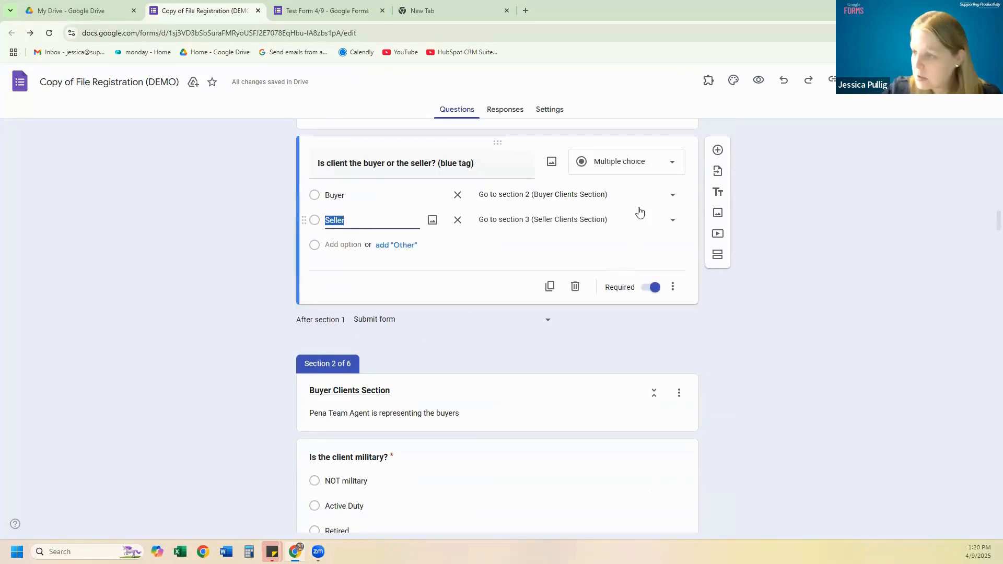
{"action": "scroll", "coordinate": [569, 273], "scroll_direction": "up", "scroll_amount": 2}
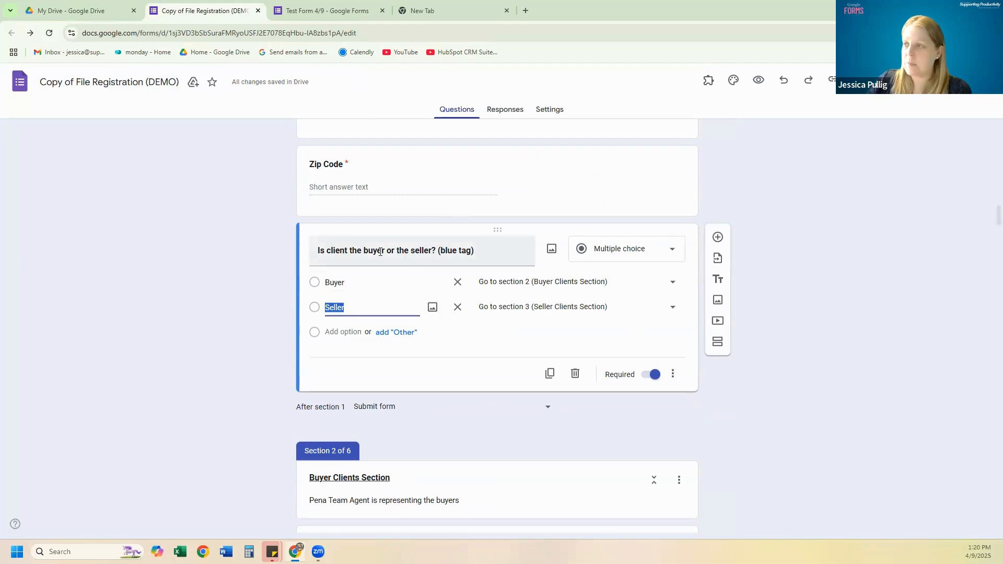
{"action": "left_click", "coordinate": [672, 375]}
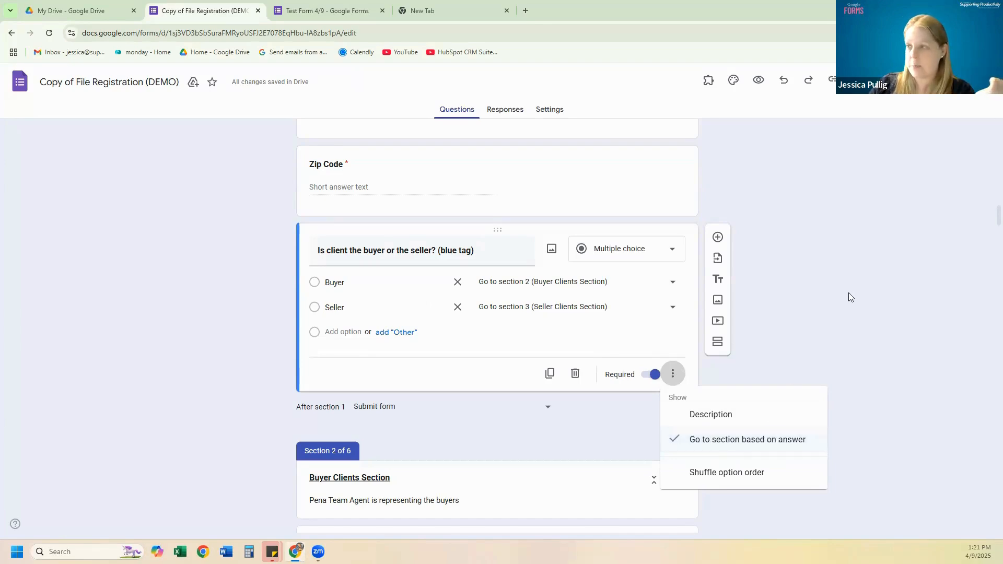
{"action": "left_click", "coordinate": [819, 288]}
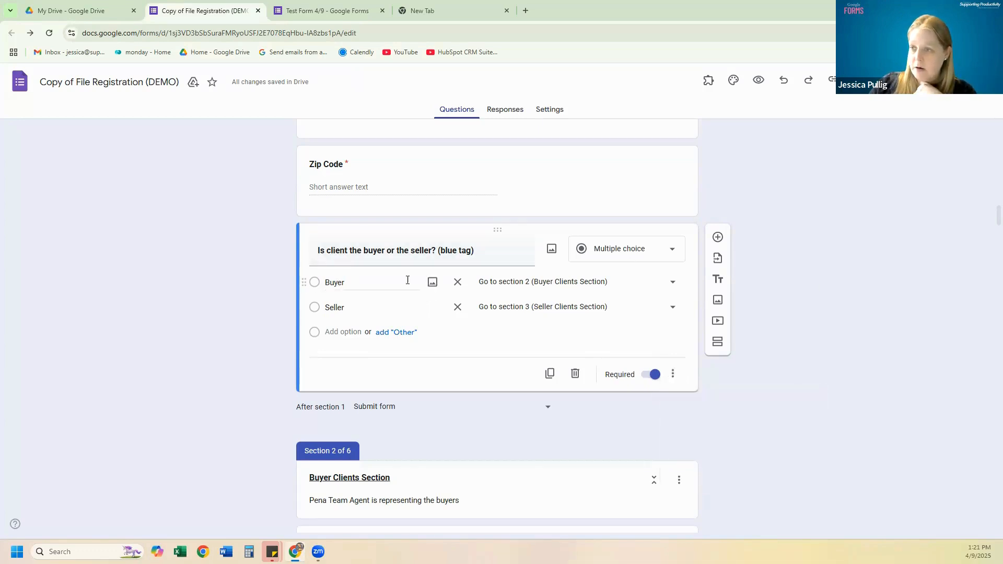
{"action": "left_click", "coordinate": [659, 284]}
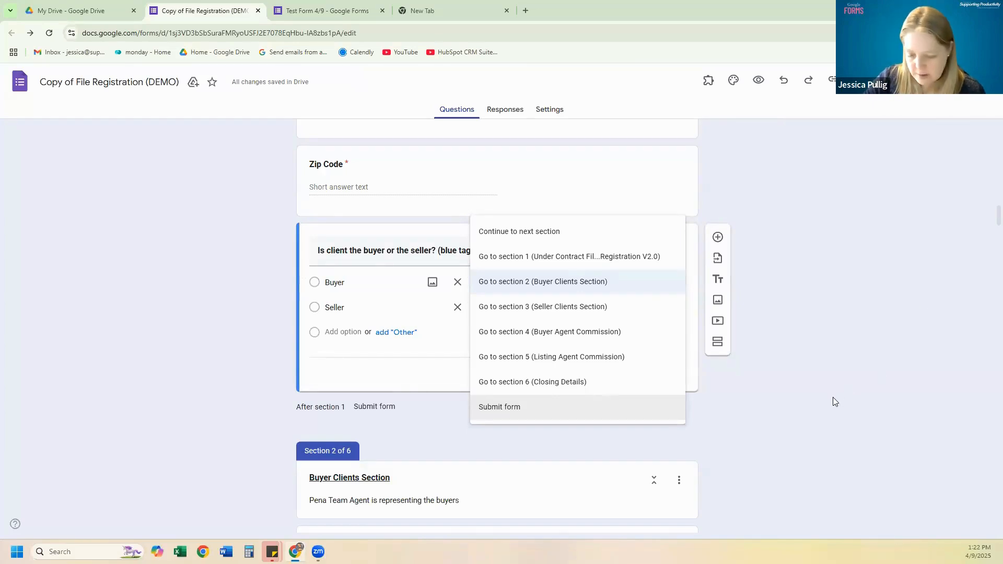
{"action": "left_click", "coordinate": [806, 403]}
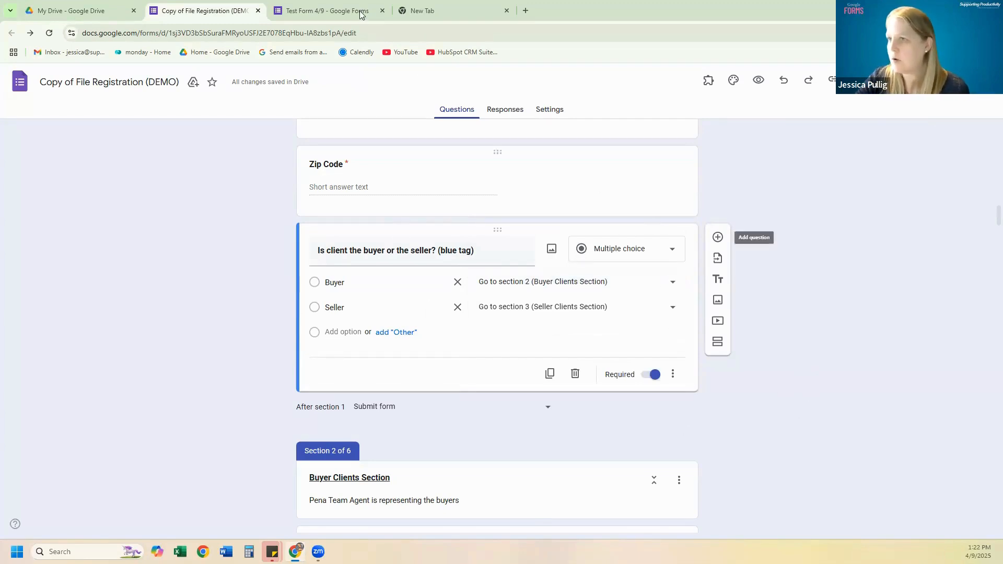
Step: Return to Test Form 4/9, insert the image Logo_KW Partners_Main 2022_Color.png, and move it directly beneath the form heading
{"action": "left_click", "coordinate": [328, 11]}
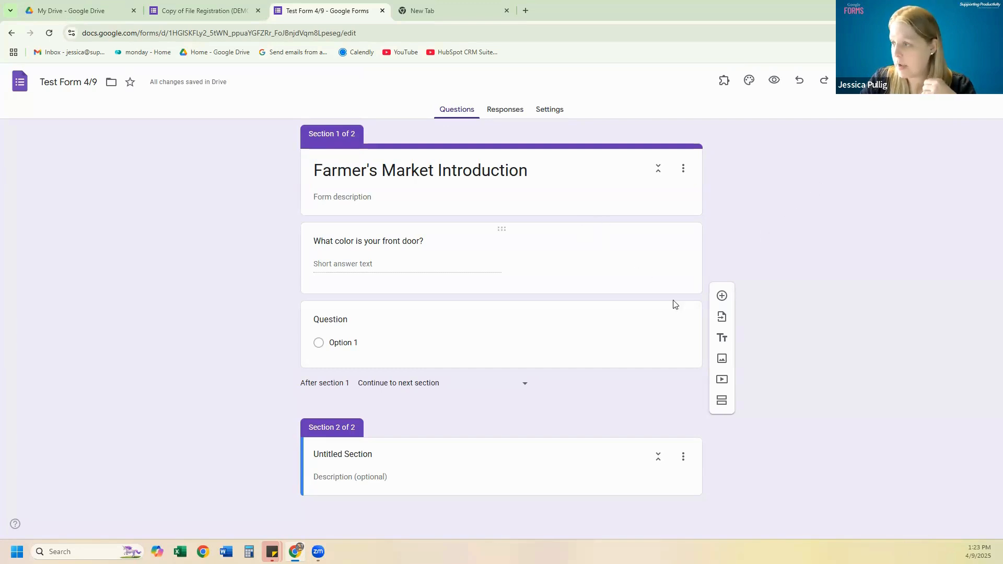
{"action": "left_click", "coordinate": [722, 360]}
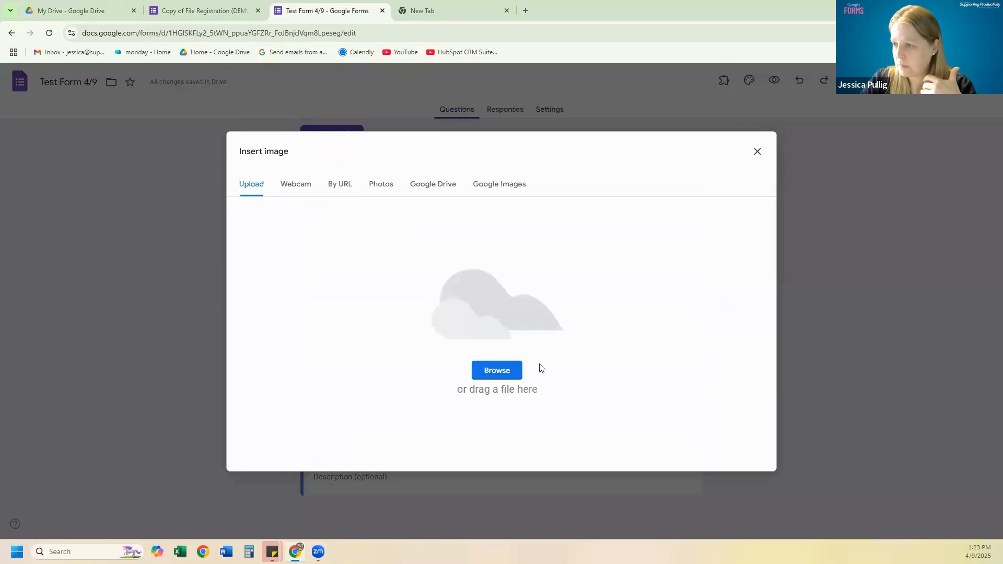
{"action": "left_click", "coordinate": [496, 370]}
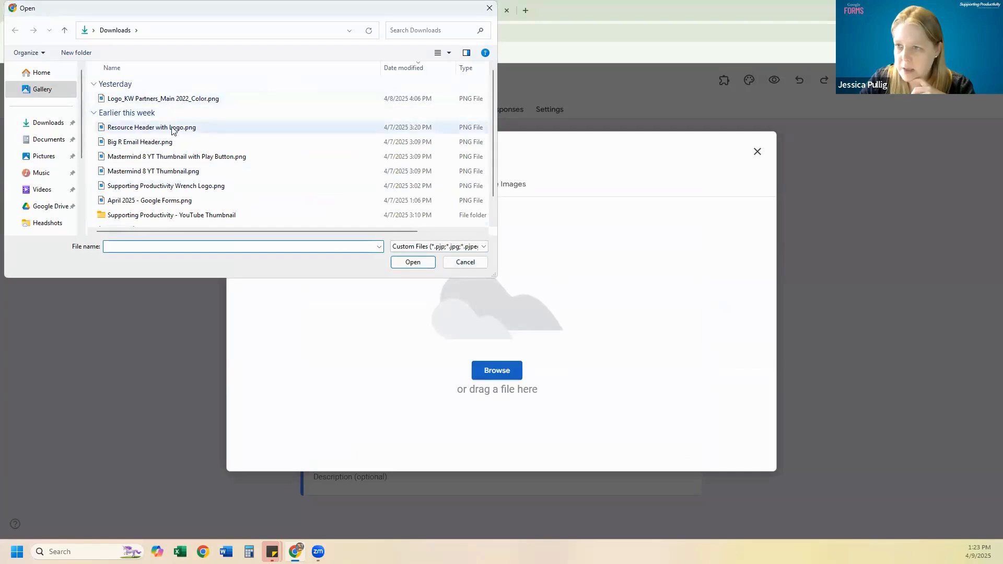
{"action": "left_click", "coordinate": [172, 99]}
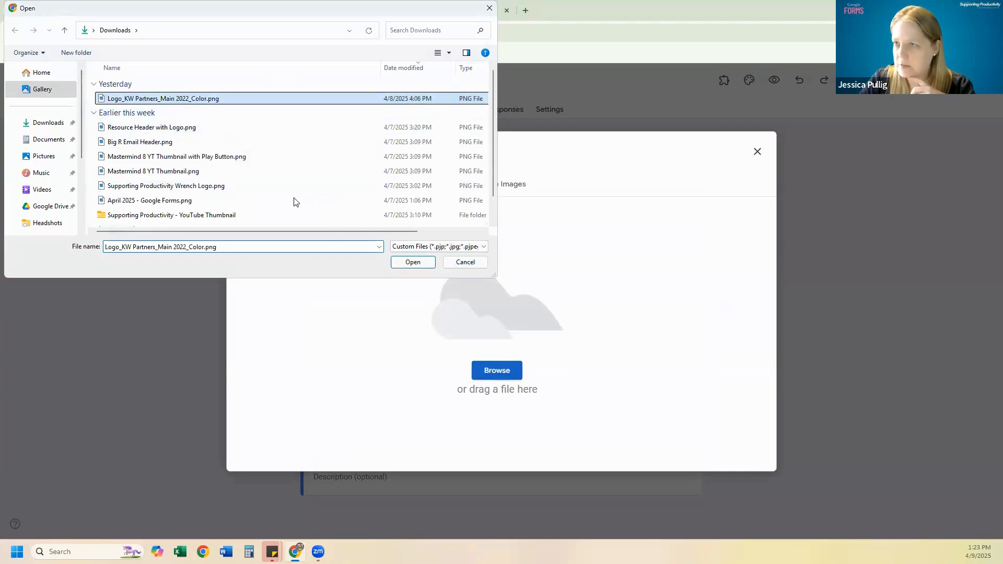
{"action": "left_click", "coordinate": [429, 265]}
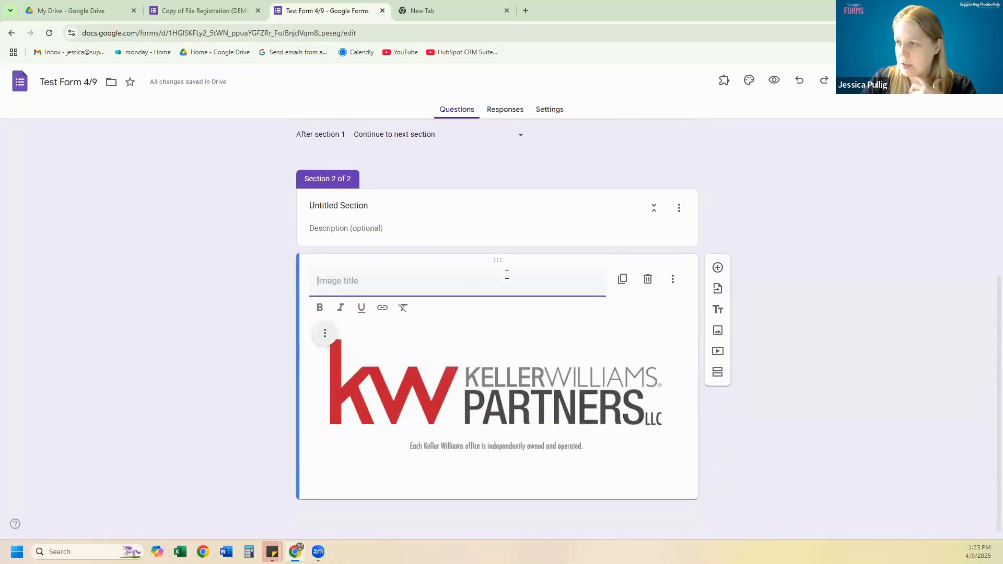
{"action": "left_click_drag", "start_coordinate": [499, 253], "coordinate": [499, 219]}
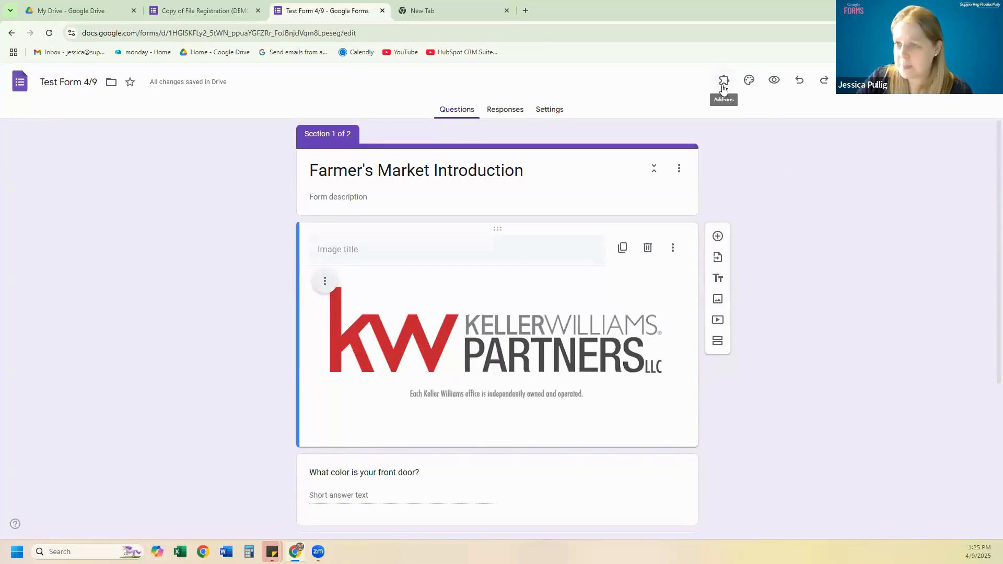
Step: Browse the theme's stock header images, and upload Resource Header with Logo.png as the form's header image
{"action": "left_click", "coordinate": [749, 80]}
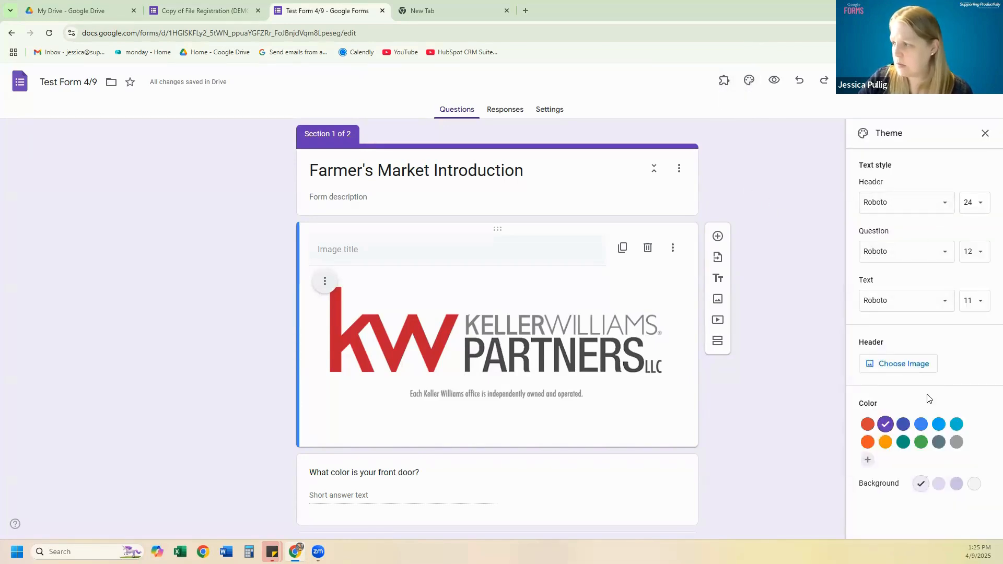
{"action": "left_click", "coordinate": [894, 366]}
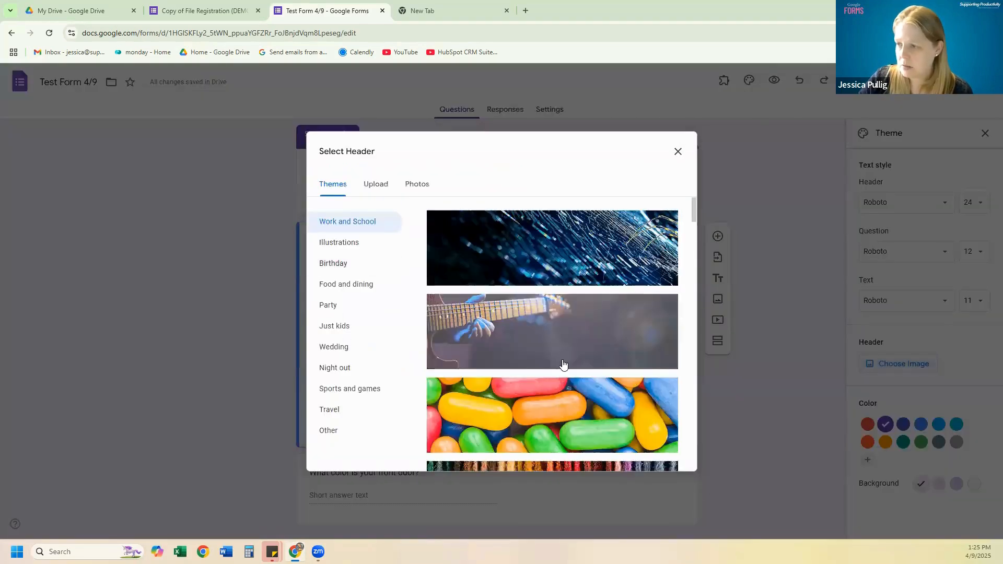
{"action": "scroll", "coordinate": [614, 379], "scroll_direction": "down", "scroll_amount": 6}
{"action": "scroll", "coordinate": [606, 380], "scroll_direction": "down", "scroll_amount": 4}
{"action": "scroll", "coordinate": [574, 365], "scroll_direction": "up", "scroll_amount": 10}
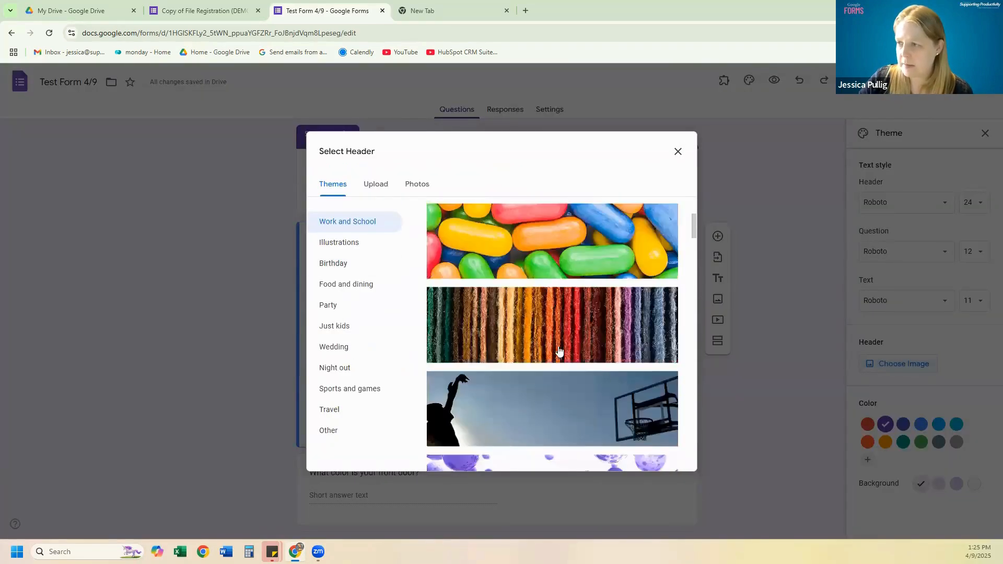
{"action": "left_click", "coordinate": [375, 184]}
{"action": "left_click", "coordinate": [516, 369]}
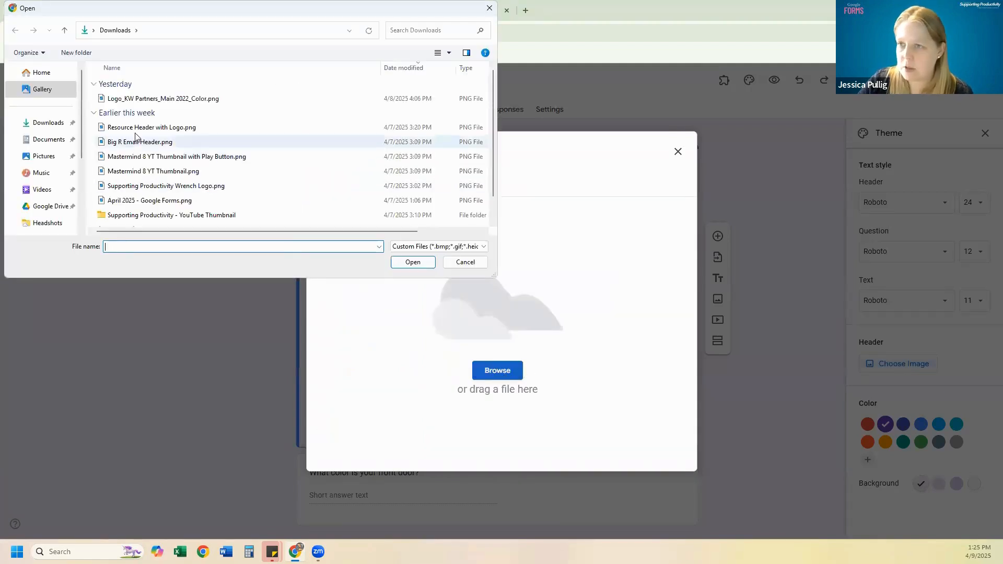
{"action": "left_click", "coordinate": [143, 127]}
{"action": "left_click", "coordinate": [407, 259]}
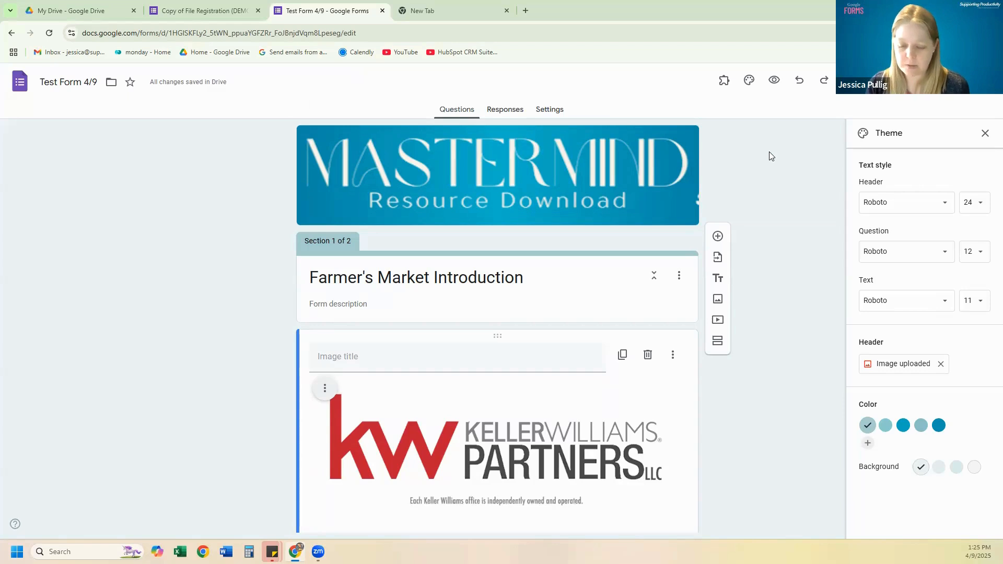
Step: Preview the form from its header image to the last question of the first section, and return to editing
{"action": "left_click", "coordinate": [983, 134]}
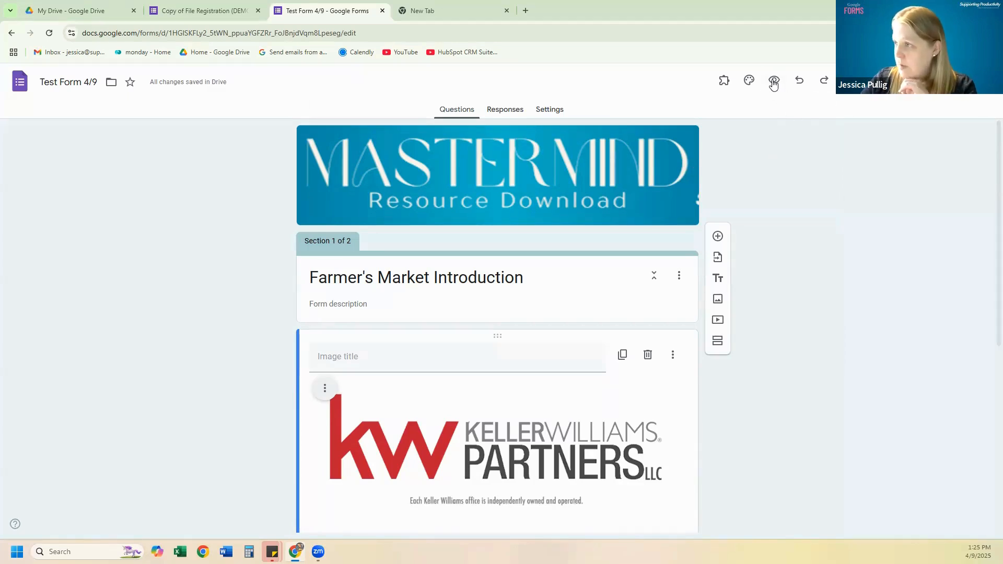
{"action": "left_click", "coordinate": [774, 80]}
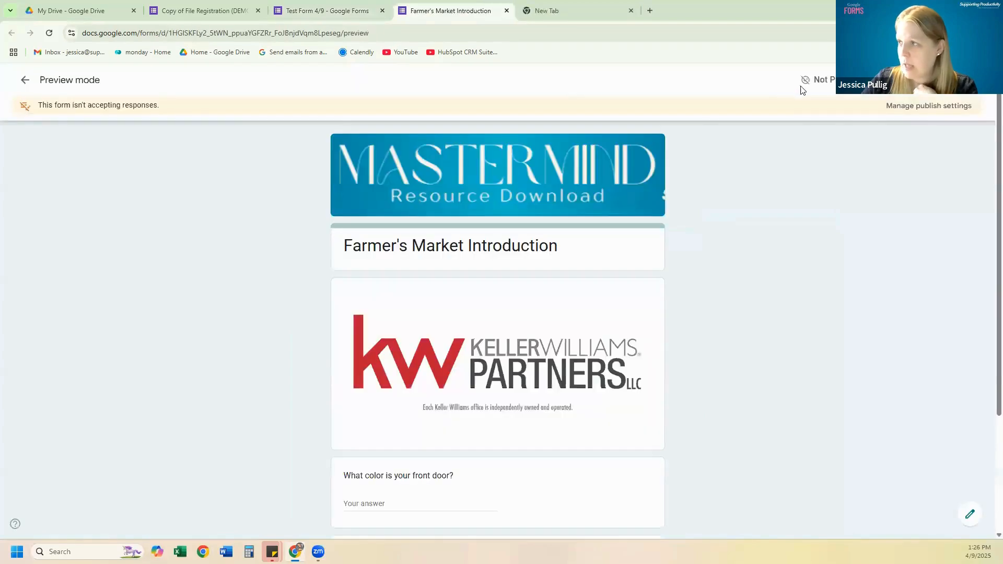
{"action": "scroll", "coordinate": [846, 381], "scroll_direction": "down", "scroll_amount": 3}
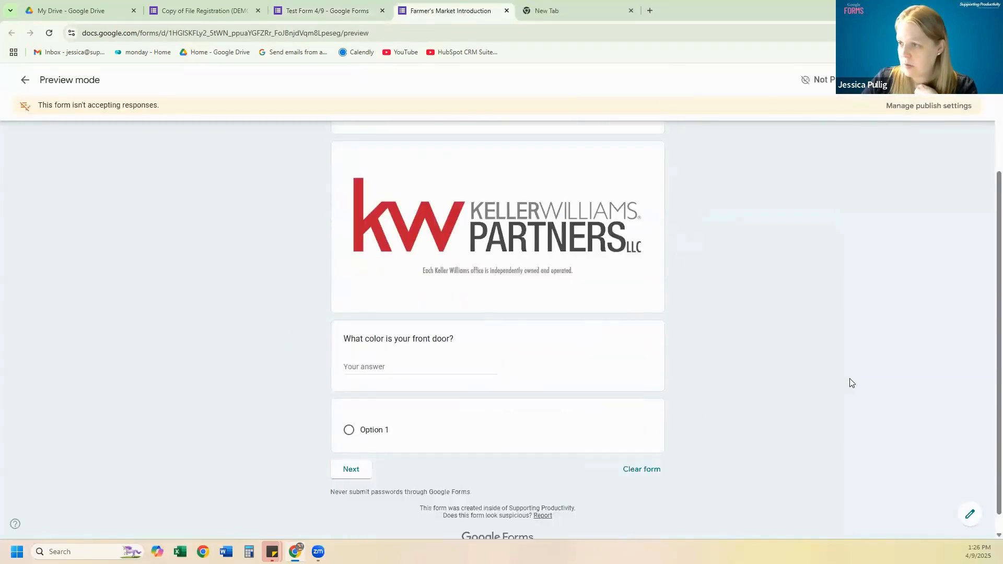
{"action": "scroll", "coordinate": [840, 389], "scroll_direction": "up", "scroll_amount": 3}
{"action": "scroll", "coordinate": [839, 387], "scroll_direction": "down", "scroll_amount": 3}
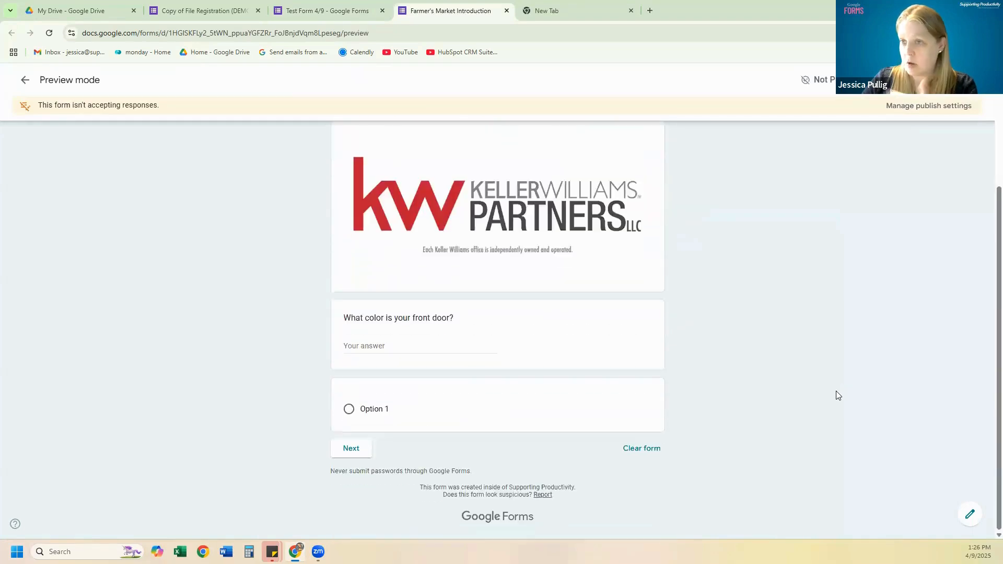
{"action": "scroll", "coordinate": [839, 393], "scroll_direction": "up", "scroll_amount": 3}
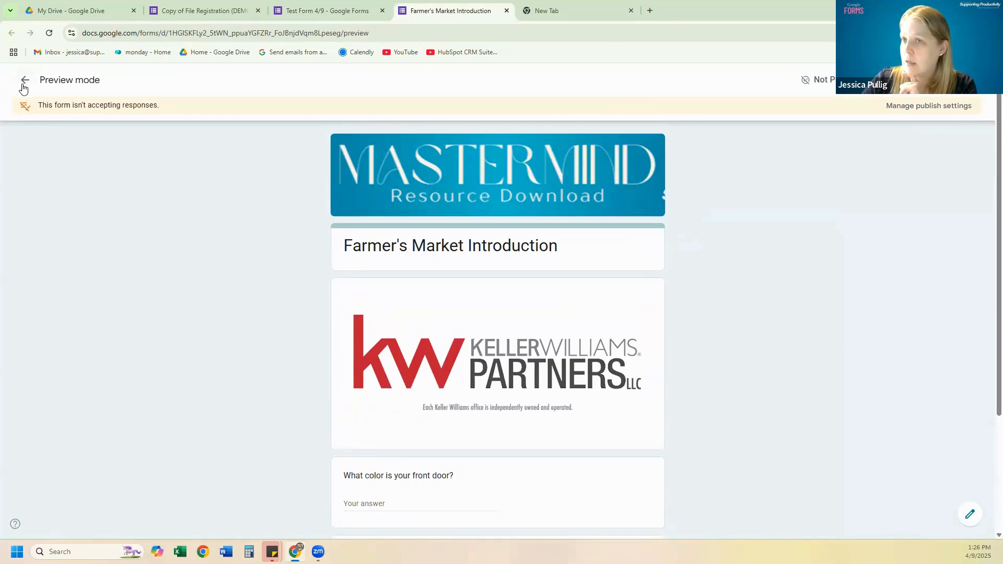
{"action": "left_click", "coordinate": [25, 79]}
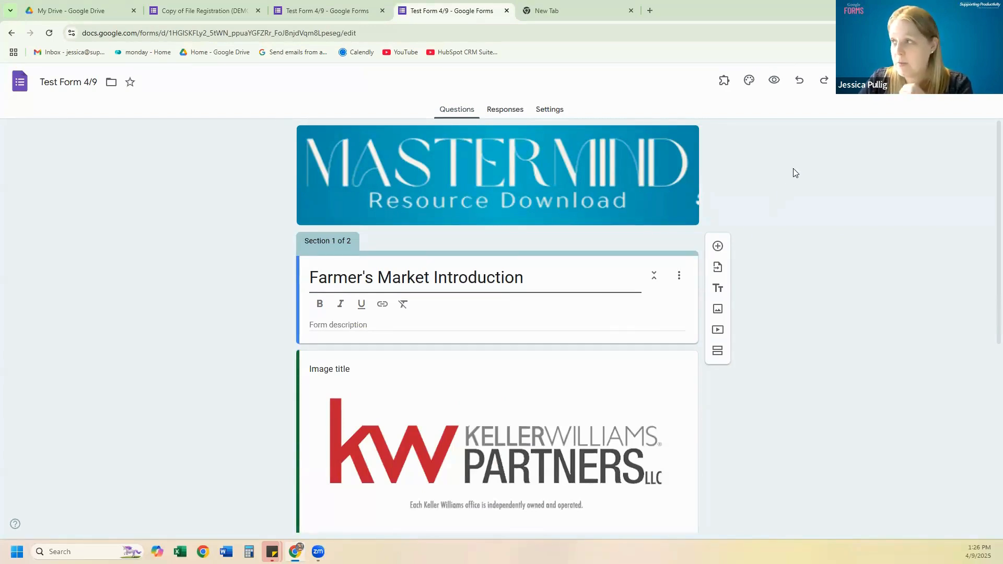
Step: Check the collected responses of Test Form 4/9 and of the Copy of File Registration (DEMO) form
{"action": "left_click", "coordinate": [506, 111]}
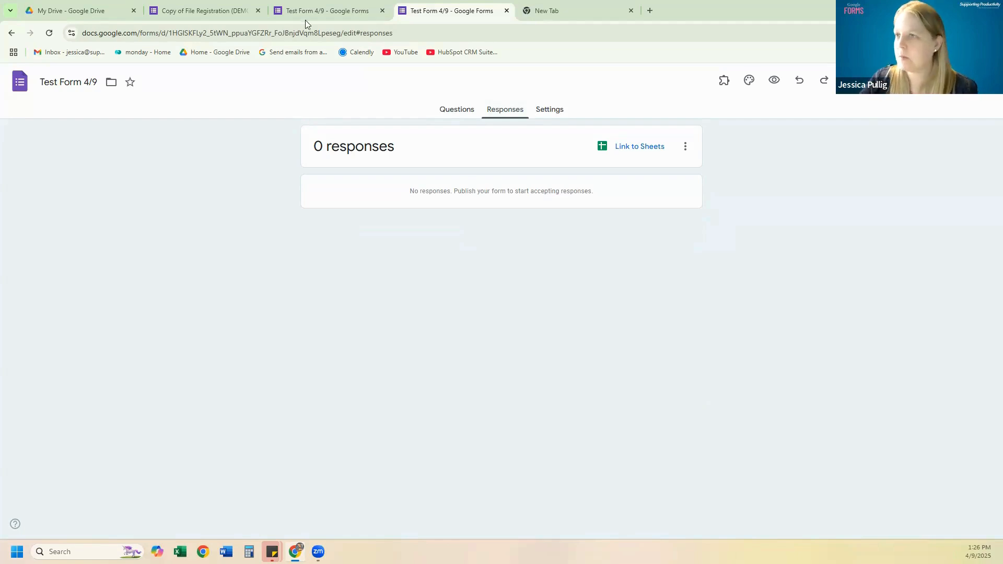
{"action": "left_click", "coordinate": [220, 13]}
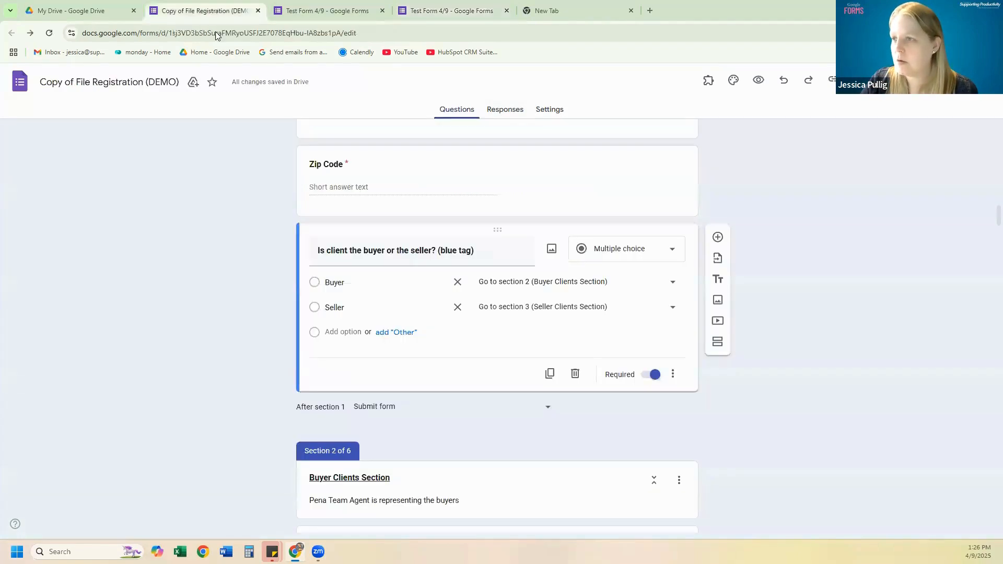
{"action": "left_click", "coordinate": [512, 113]}
{"action": "left_click", "coordinate": [454, 111]}
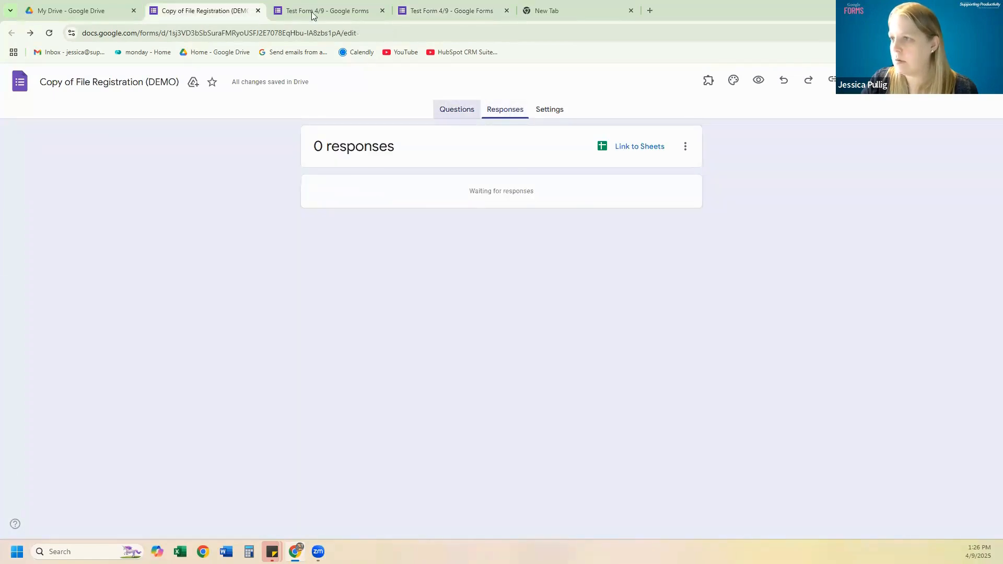
Step: Link the responses of Test Form 4/9 to a new spreadsheet named Test Form 4/9 (Responses), and dismiss the conditional notifications tip
{"action": "left_click", "coordinate": [323, 10]}
{"action": "left_click", "coordinate": [507, 109]}
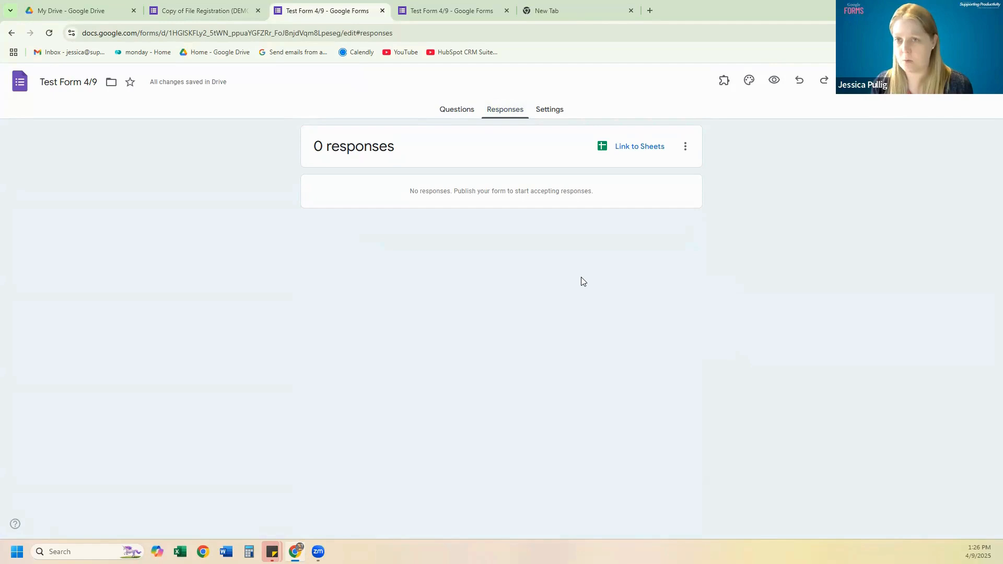
{"action": "left_click", "coordinate": [655, 149]}
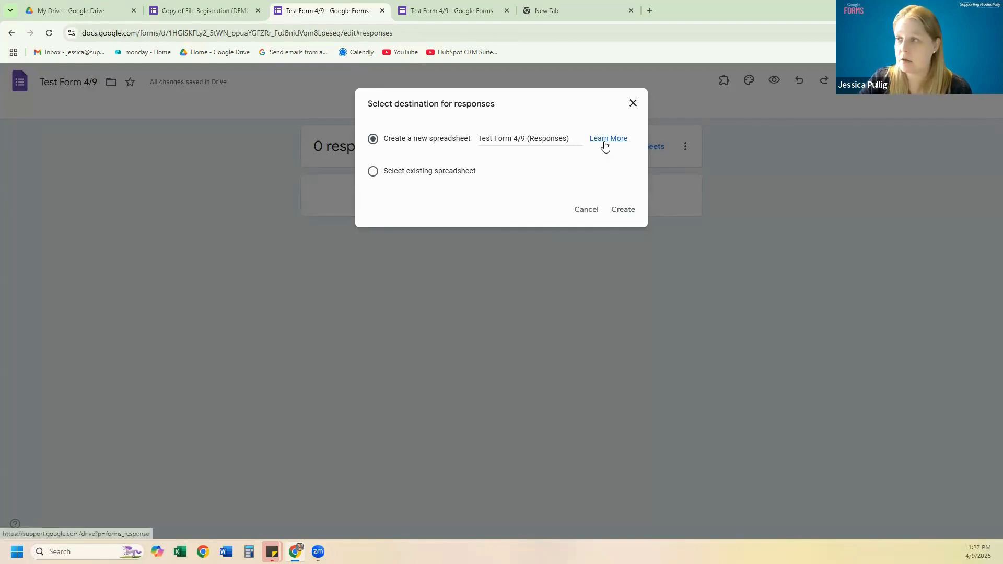
{"action": "left_click", "coordinate": [623, 211]}
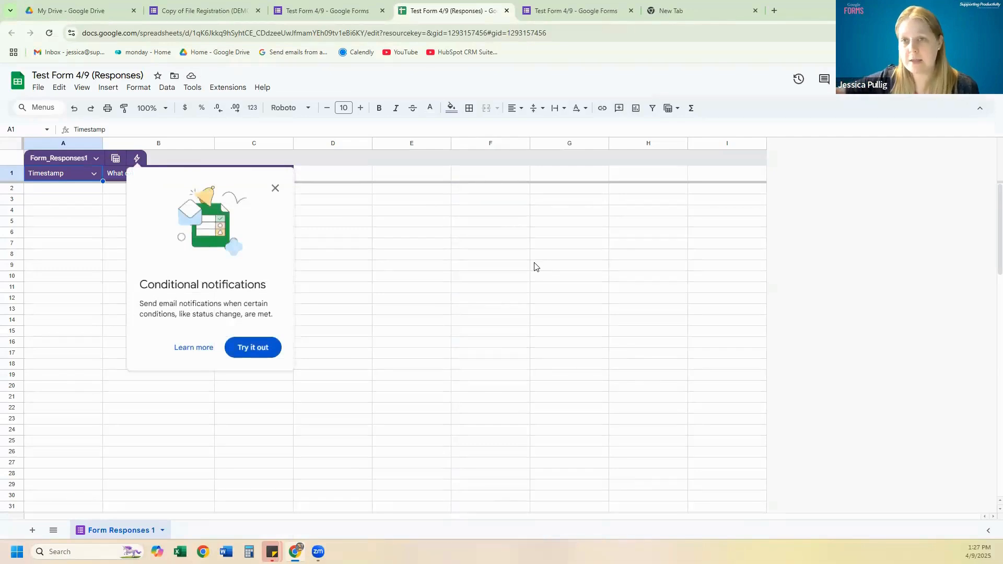
{"action": "left_click", "coordinate": [505, 267]}
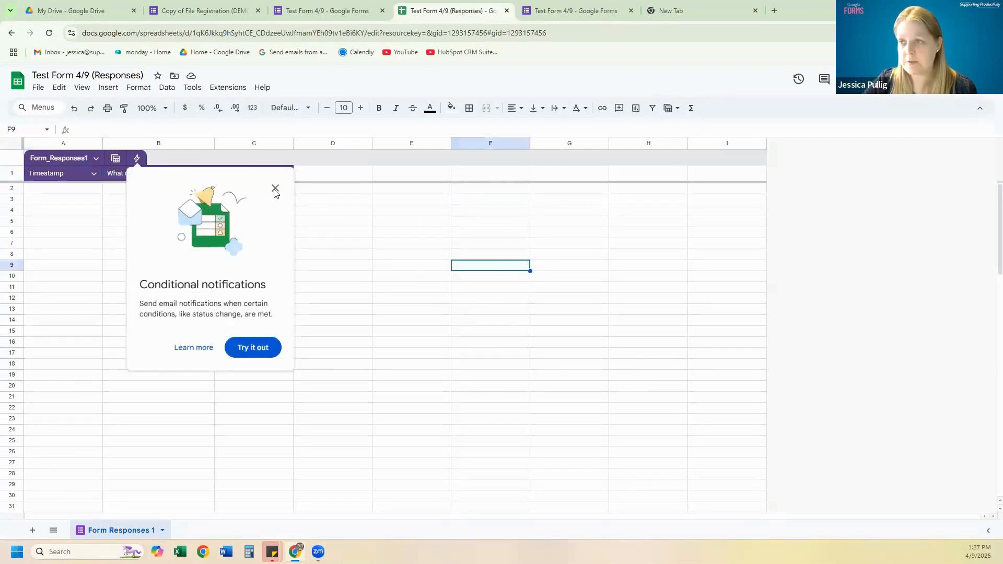
{"action": "left_click", "coordinate": [275, 188]}
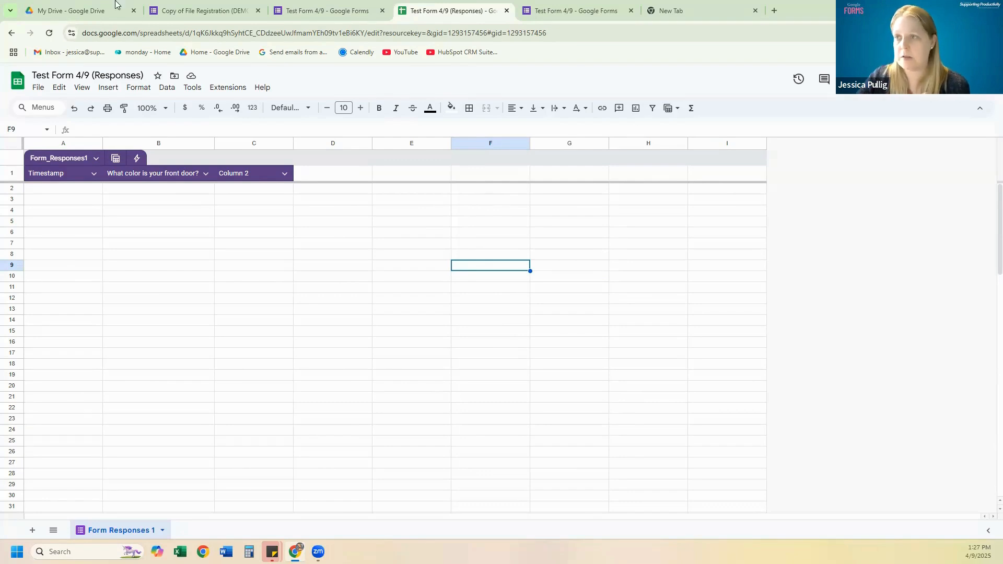
Step: Reopen the linked spreadsheet from the Test Form 4/9 responses, and close both copies of the spreadsheet
{"action": "left_click", "coordinate": [330, 13]}
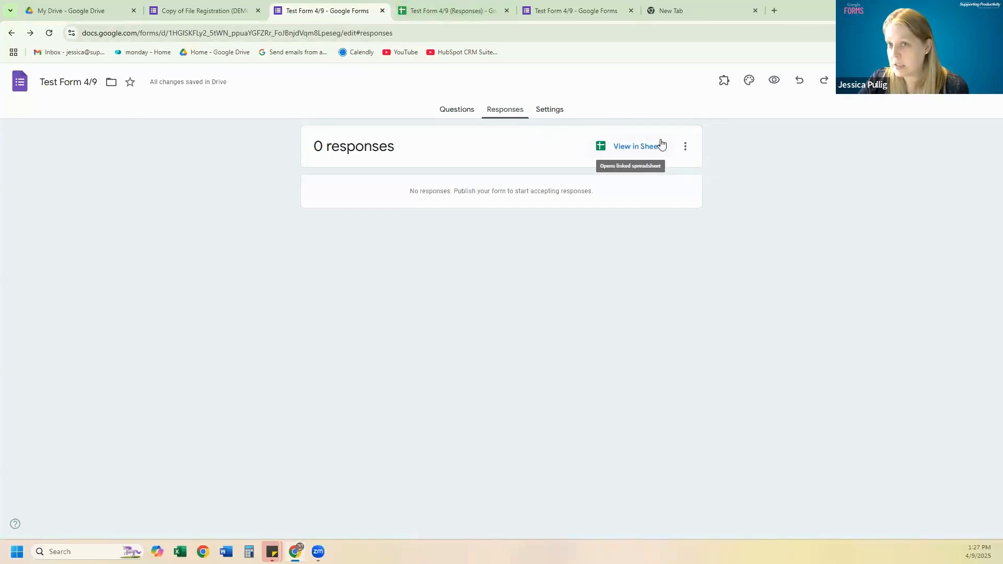
{"action": "left_click", "coordinate": [627, 148]}
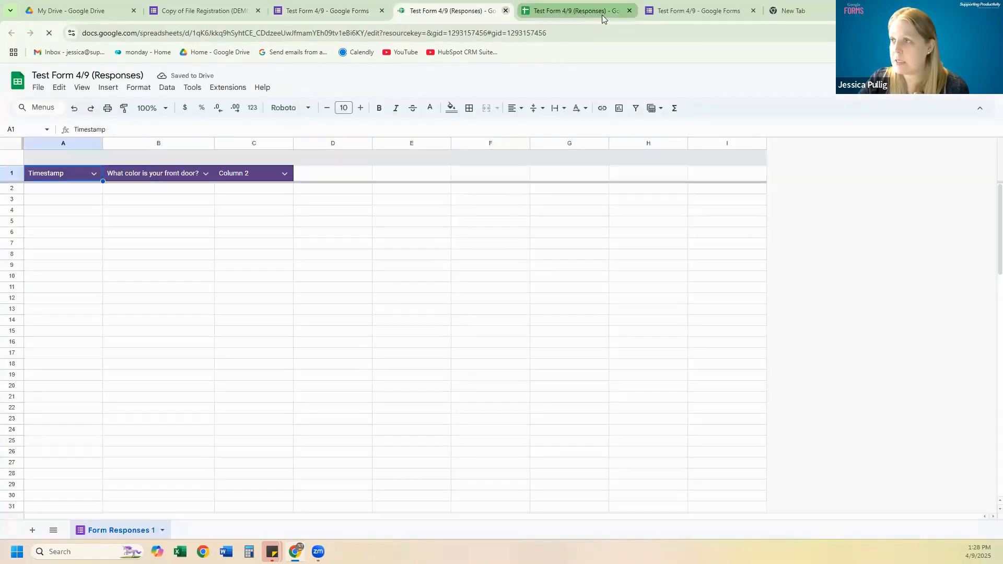
{"action": "left_click", "coordinate": [504, 10]}
{"action": "left_click", "coordinate": [505, 11]}
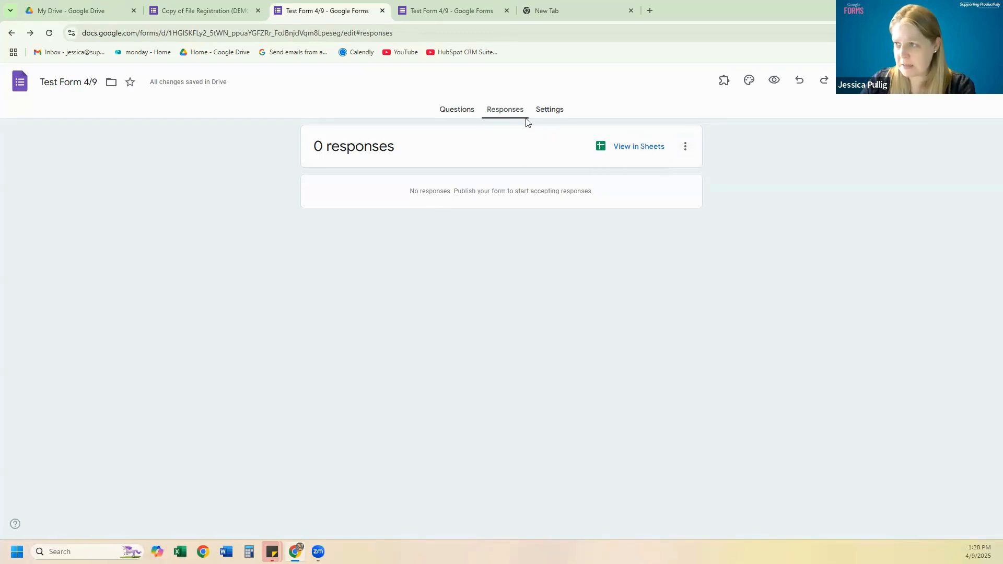
Step: Examine the form's presentation and response settings, including email collection, response editing, progress bar and confirmation message
{"action": "left_click", "coordinate": [555, 113]}
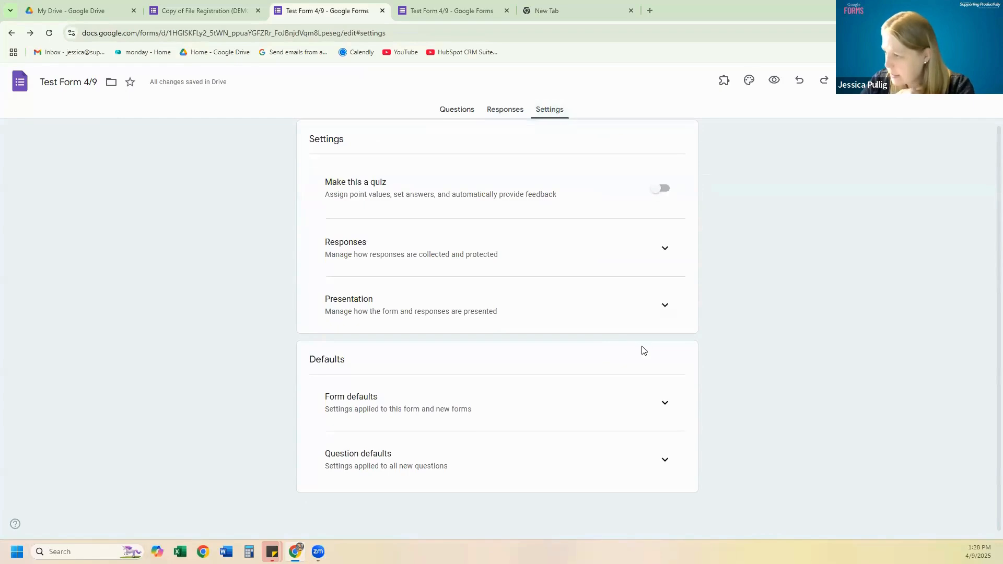
{"action": "left_click", "coordinate": [664, 314]}
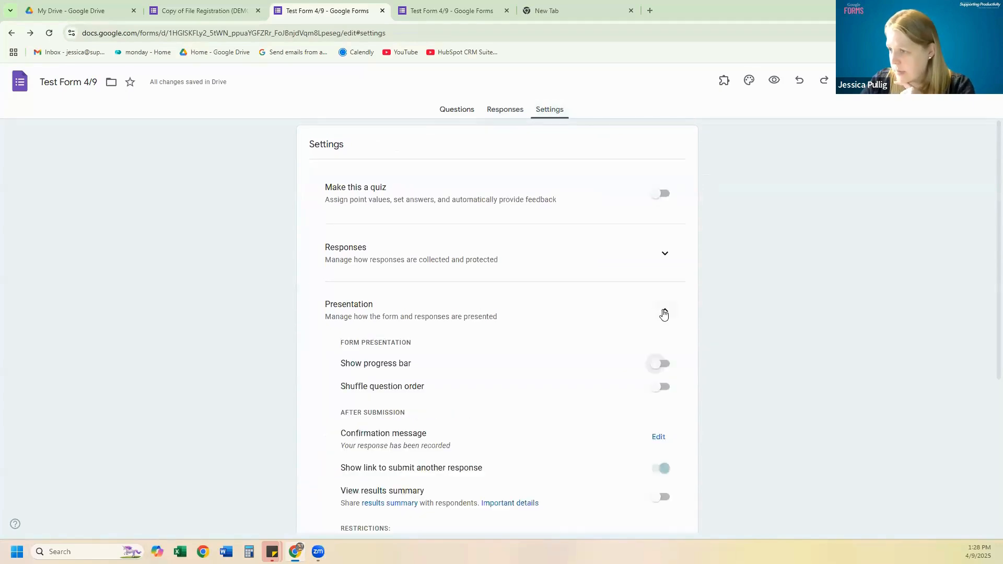
{"action": "left_click", "coordinate": [663, 313]}
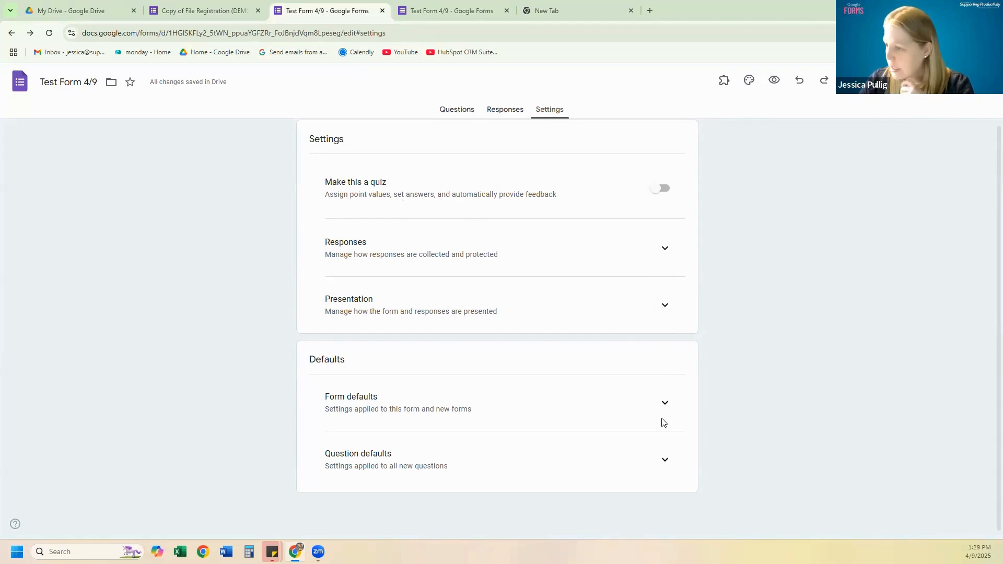
{"action": "left_click", "coordinate": [661, 248]}
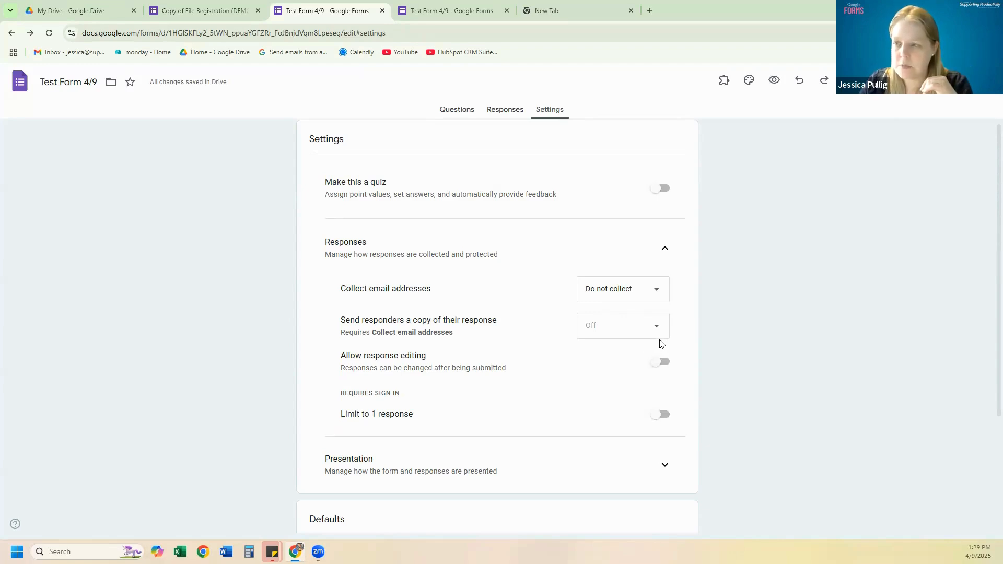
{"action": "scroll", "coordinate": [660, 355], "scroll_direction": "down", "scroll_amount": 3}
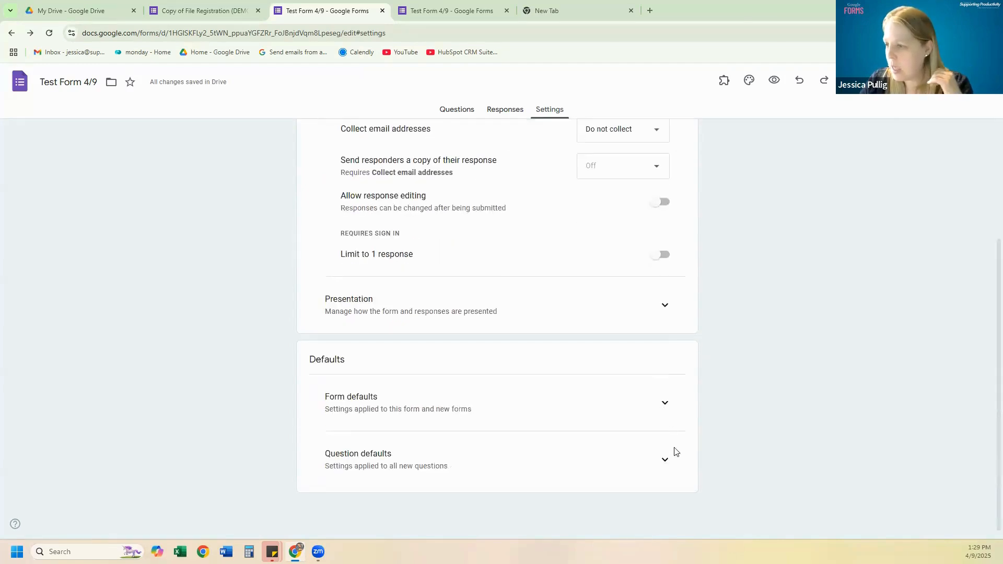
{"action": "left_click", "coordinate": [664, 305]}
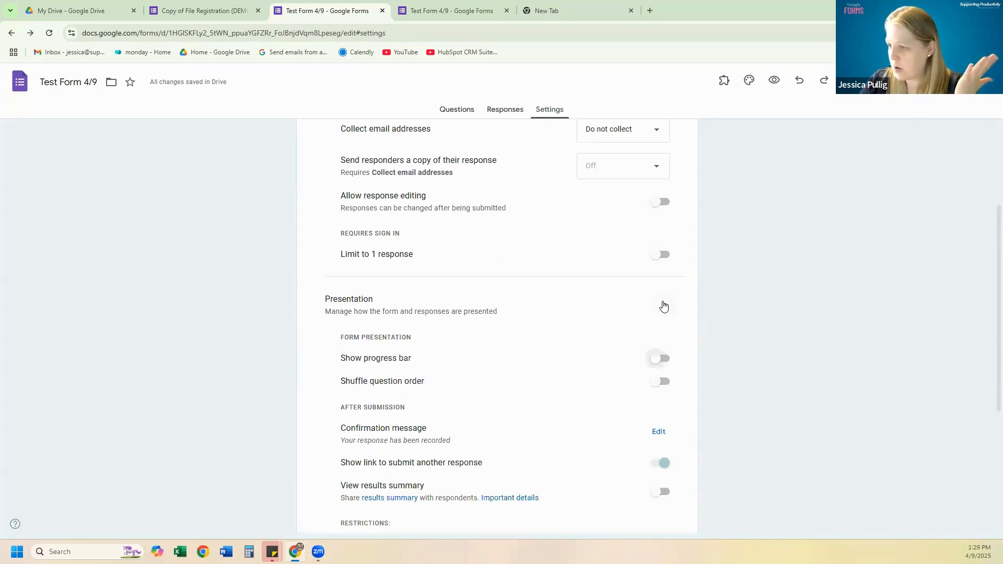
{"action": "left_click", "coordinate": [664, 305]}
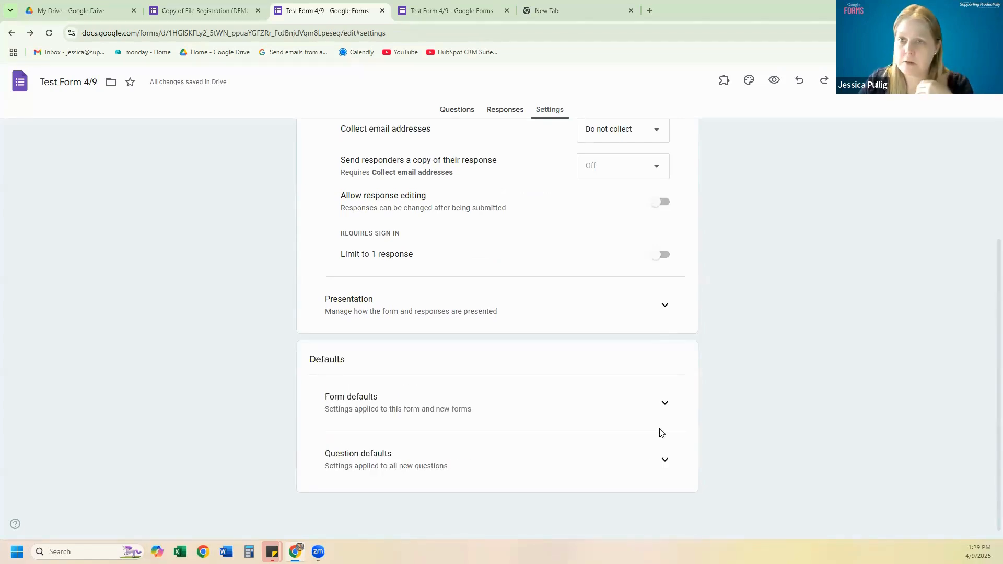
{"action": "scroll", "coordinate": [661, 433], "scroll_direction": "up", "scroll_amount": 3}
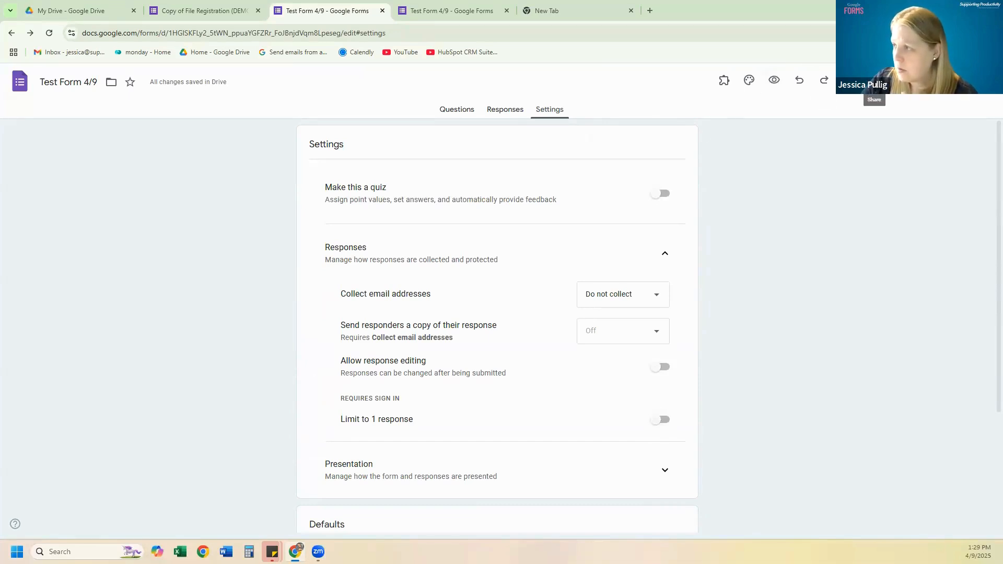
Step: Set the form's responder view access to Anyone with the link in the sharing options
{"action": "left_click", "coordinate": [874, 80]}
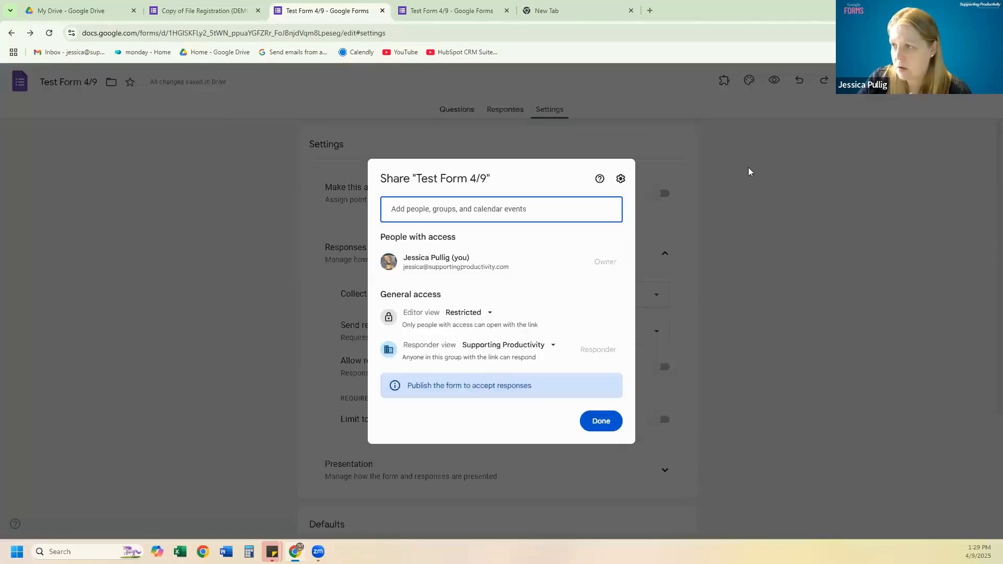
{"action": "left_click", "coordinate": [601, 421]}
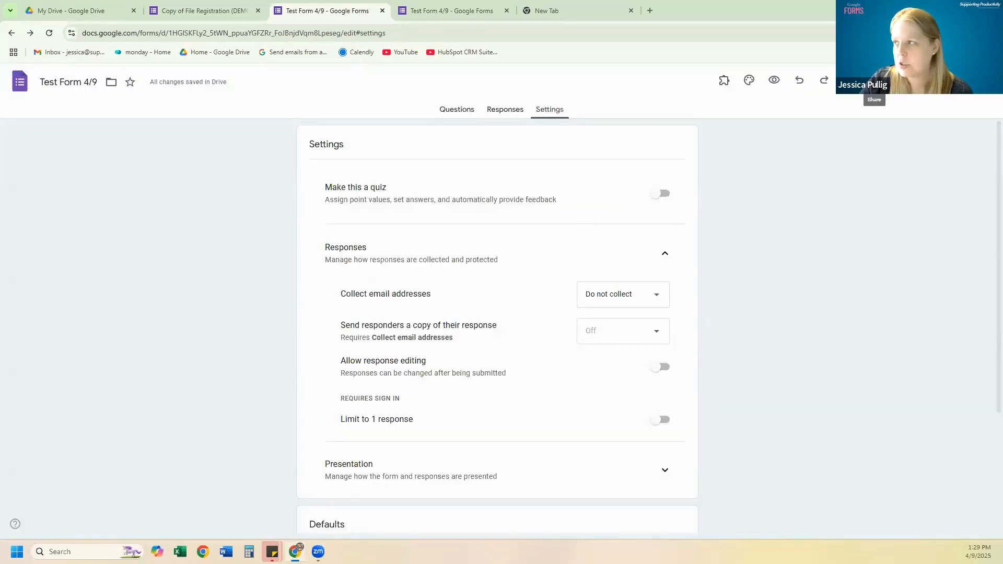
{"action": "left_click", "coordinate": [874, 80]}
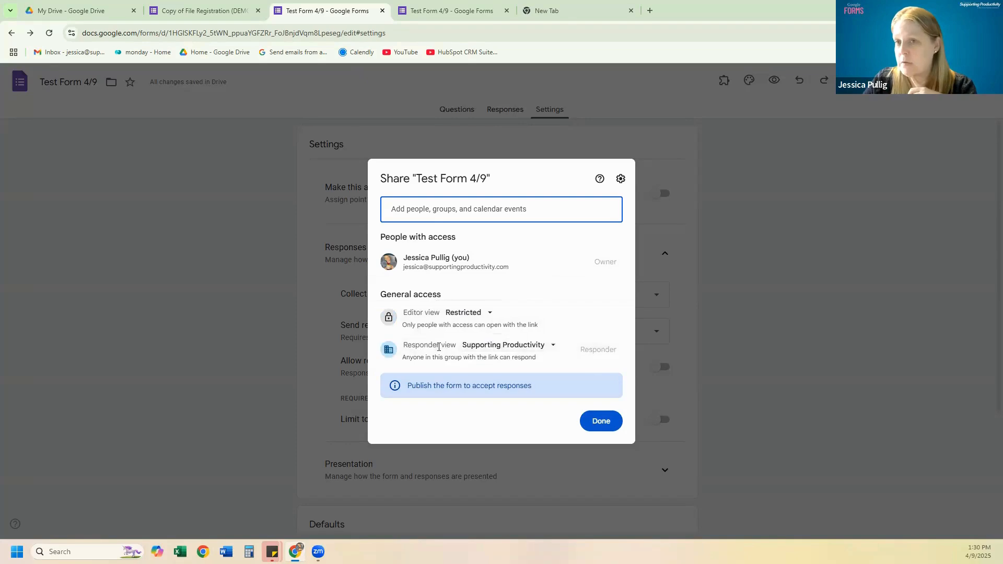
{"action": "left_click", "coordinate": [538, 350]}
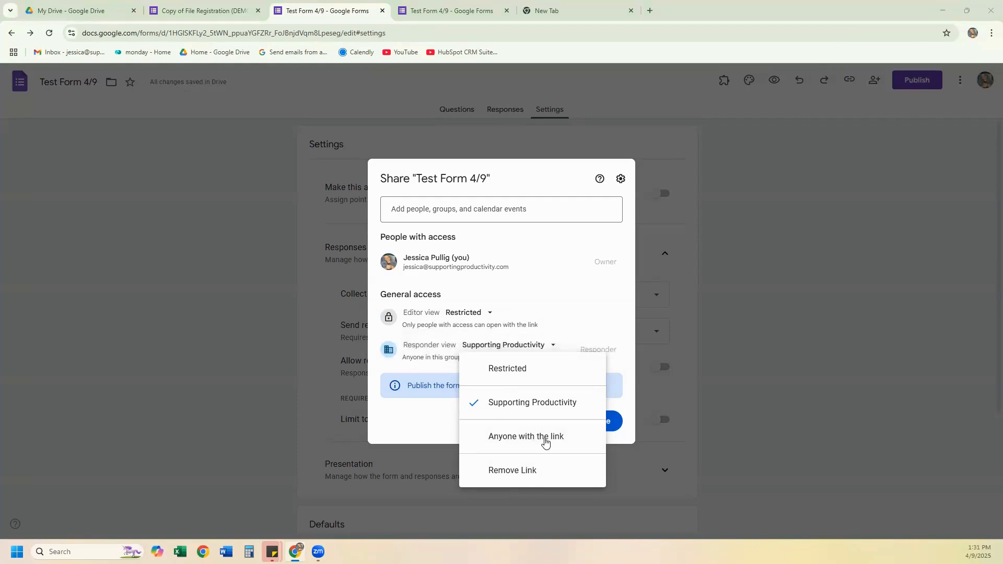
{"action": "left_click", "coordinate": [528, 439]}
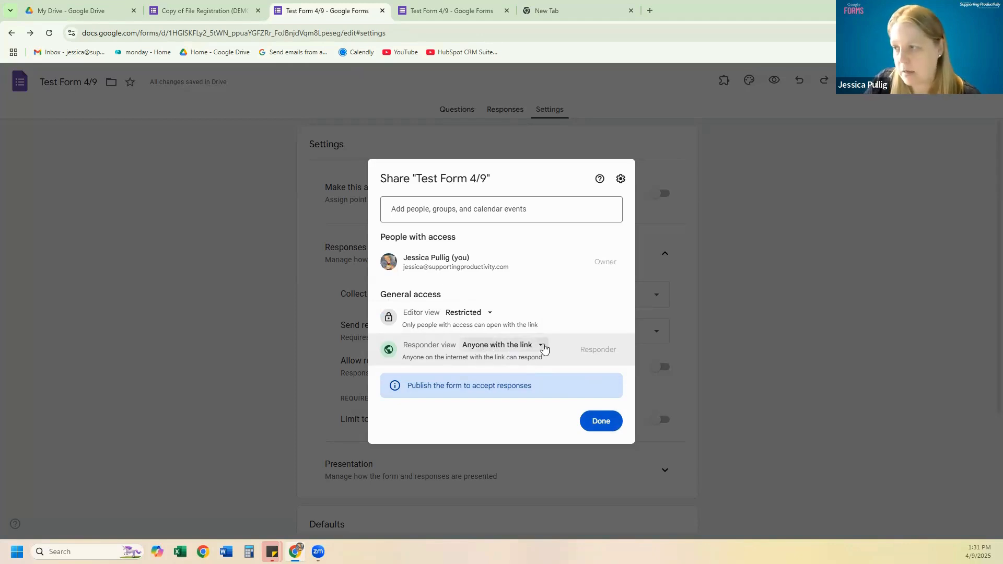
{"action": "left_click", "coordinate": [604, 425]}
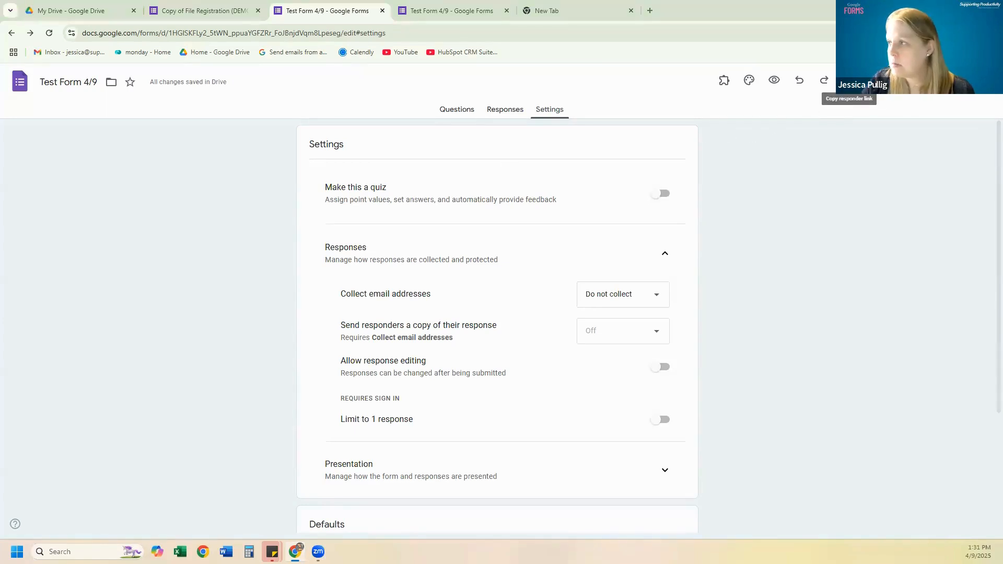
Step: Copy the responder link of the unpublished form, and bring up the link copying prompt again
{"action": "left_click", "coordinate": [848, 80]}
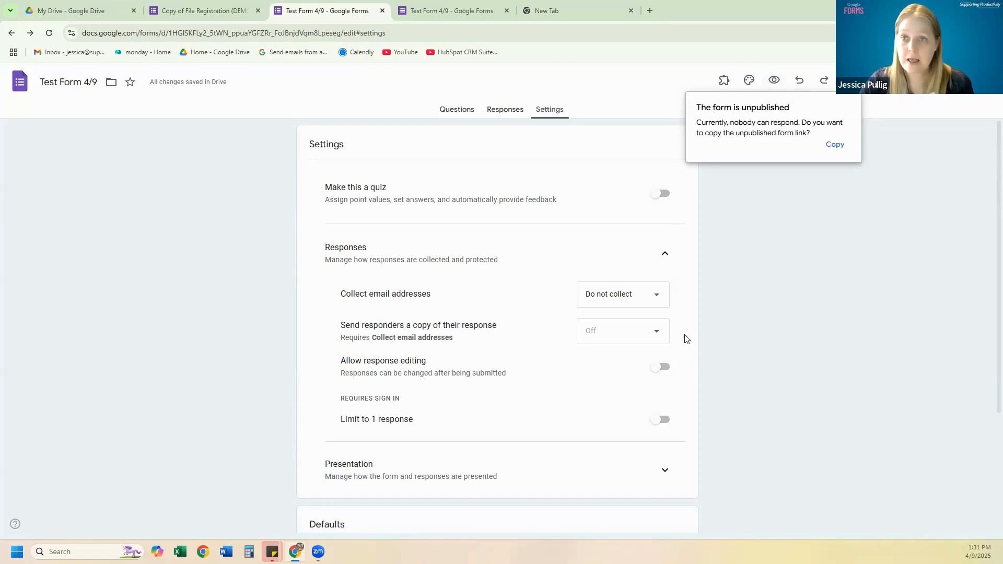
{"action": "left_click", "coordinate": [314, 32]}
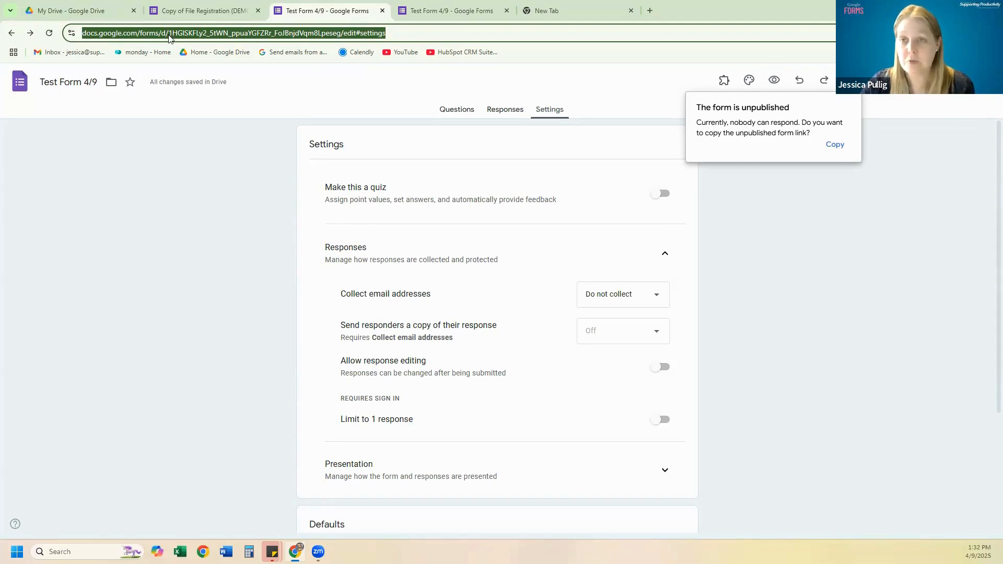
{"action": "left_click", "coordinate": [834, 144]}
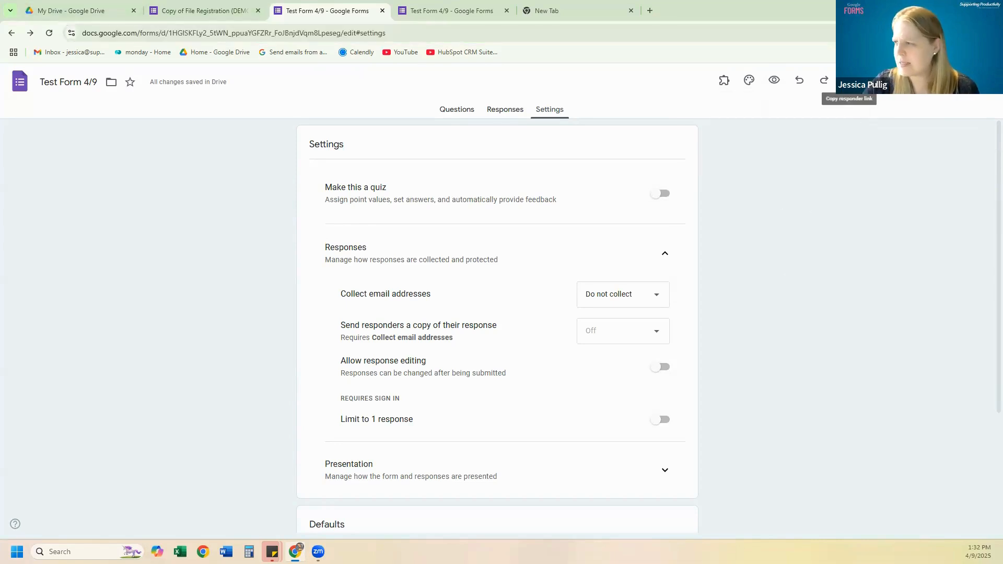
{"action": "left_click", "coordinate": [849, 80]}
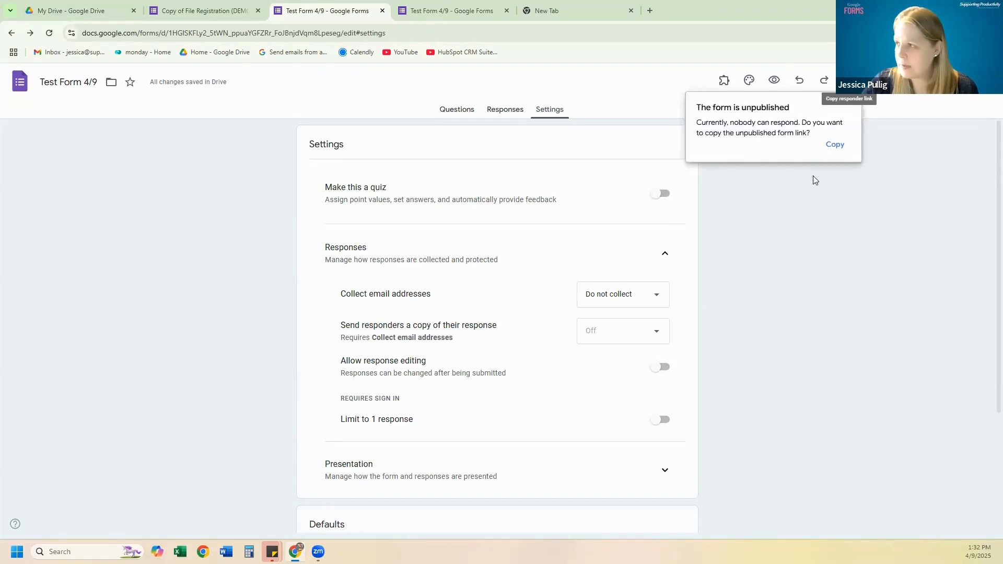
Step: Publish the form for anyone with the link, and dismiss the tip about simple response management
{"action": "left_click", "coordinate": [908, 80]}
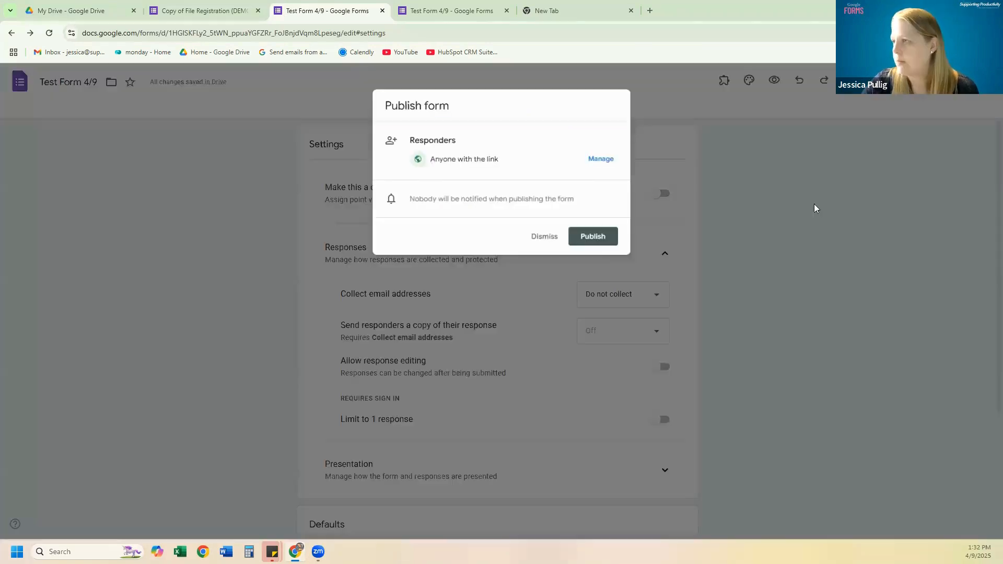
{"action": "left_click", "coordinate": [597, 243]}
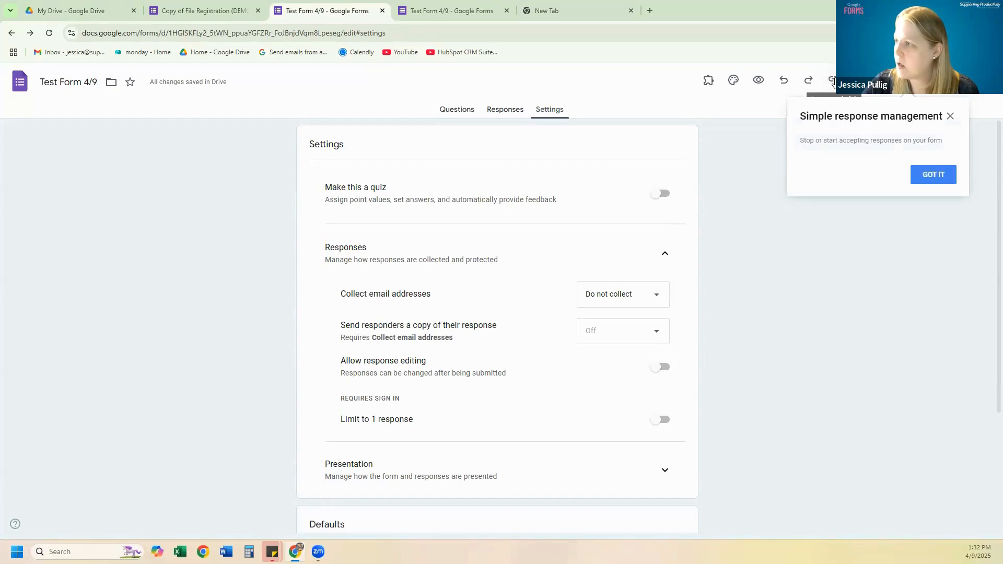
{"action": "left_click", "coordinate": [832, 80]}
{"action": "left_click", "coordinate": [950, 117]}
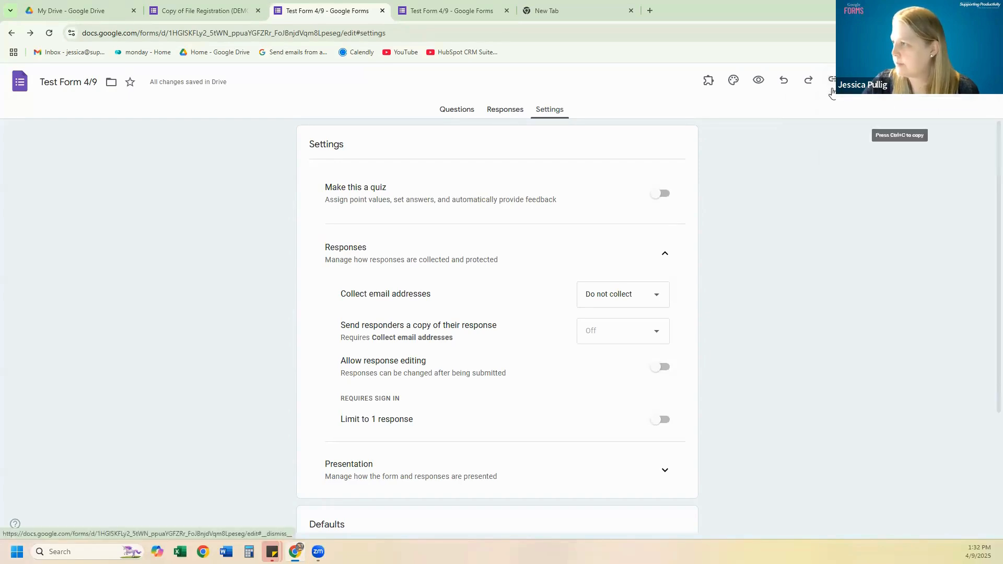
Step: Copy the published form's responder link to the clipboard as a shortened URL
{"action": "left_click", "coordinate": [830, 80]}
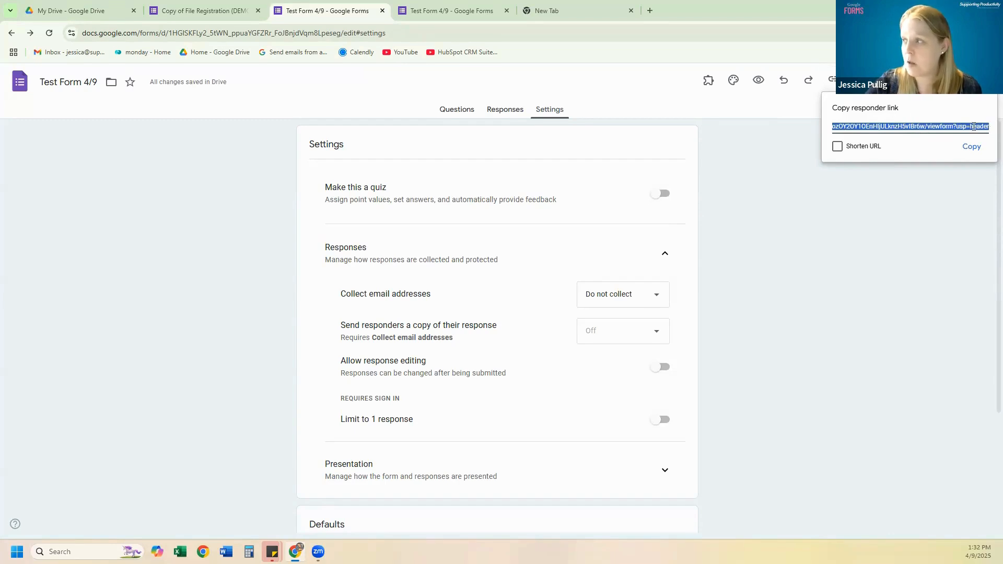
{"action": "left_click", "coordinate": [837, 146]}
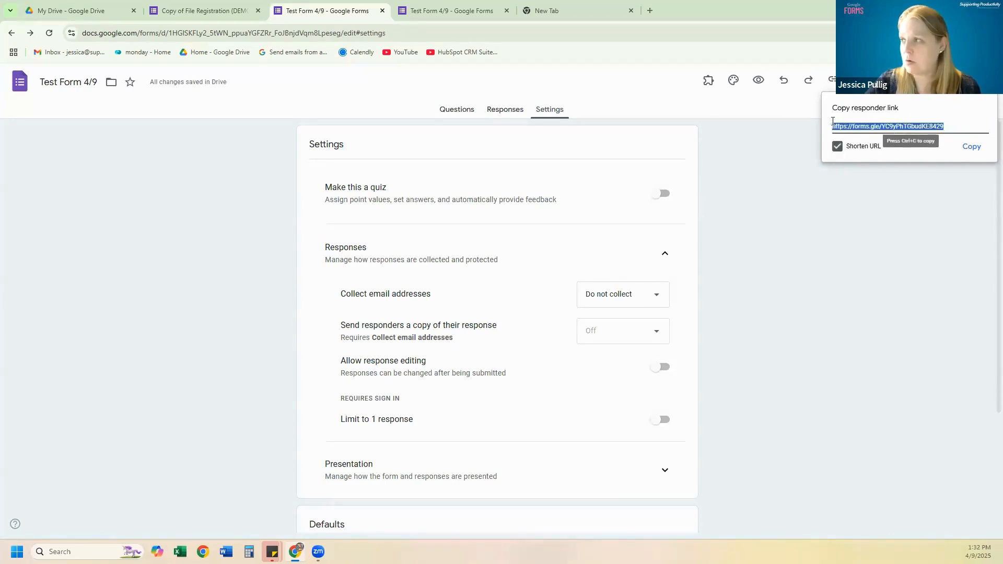
{"action": "left_click", "coordinate": [974, 147]}
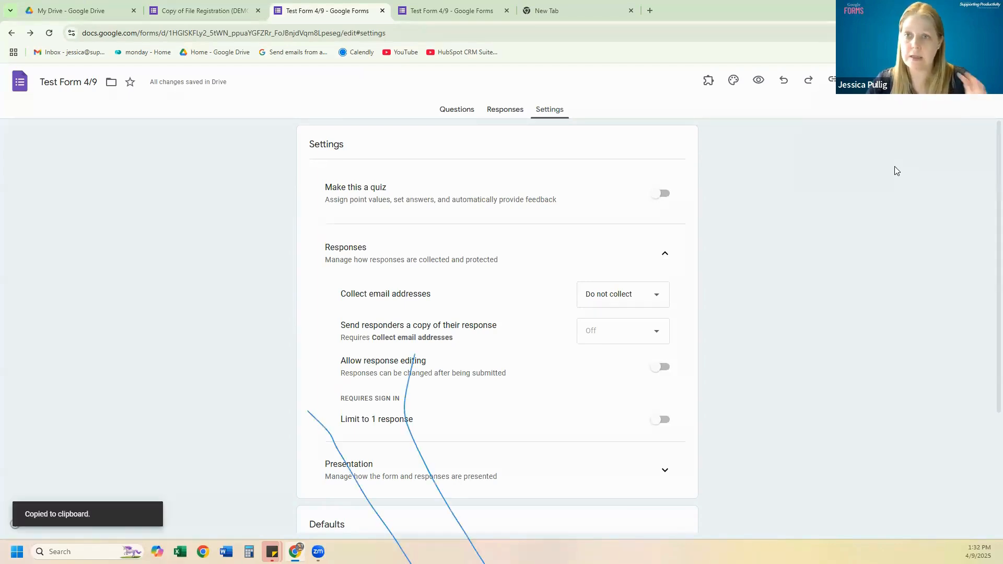